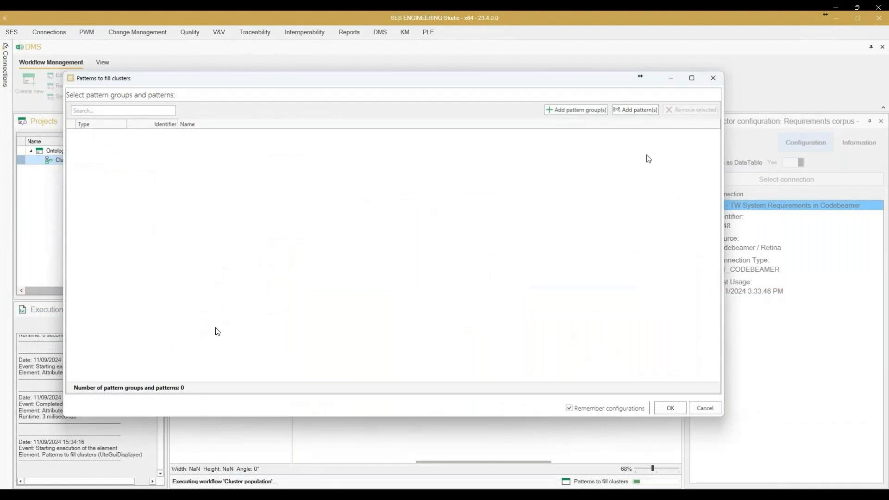
- Search the patterns for 1550 and add [EARS - System Response - State transition] as the sole fill pattern
{"action": "left_click", "coordinate": [632, 109]}
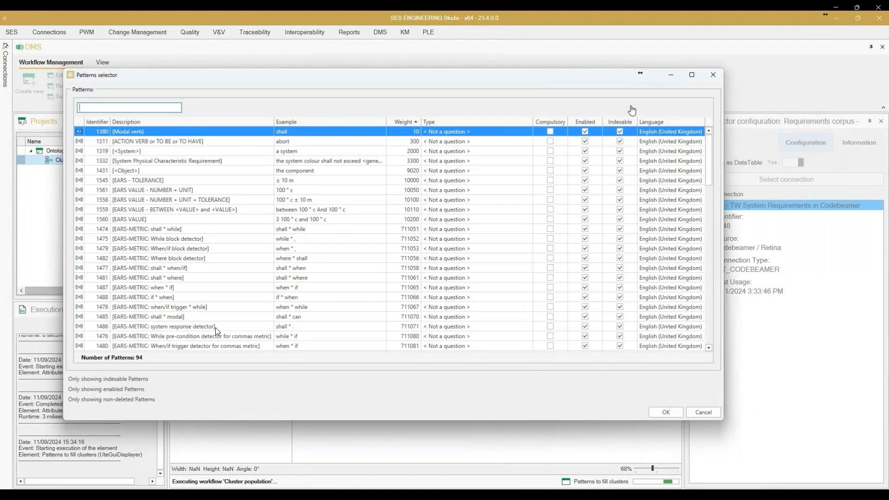
{"action": "scroll", "coordinate": [189, 224], "scroll_direction": "down", "scroll_amount": 3}
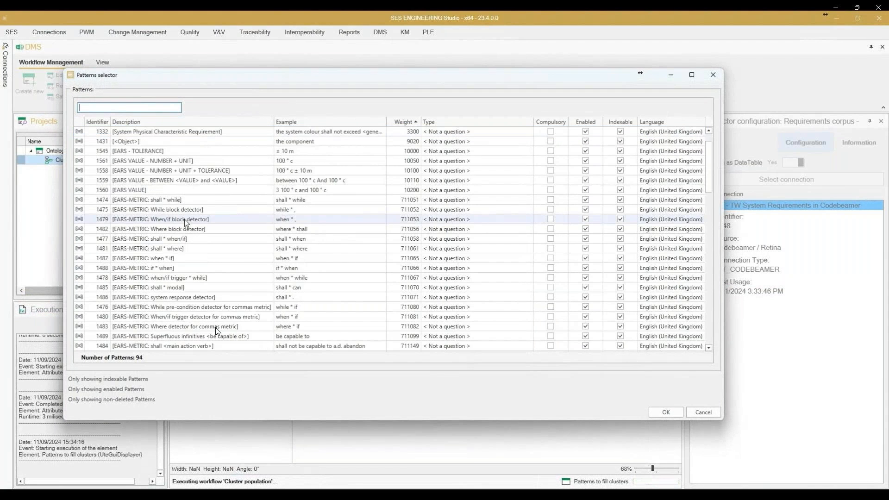
{"action": "scroll", "coordinate": [185, 223], "scroll_direction": "down", "scroll_amount": 6}
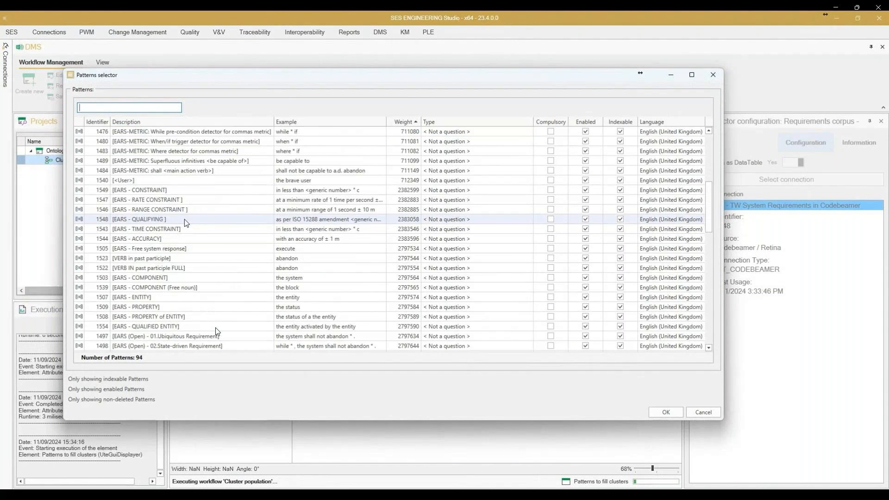
{"action": "scroll", "coordinate": [186, 222], "scroll_direction": "up", "scroll_amount": 9}
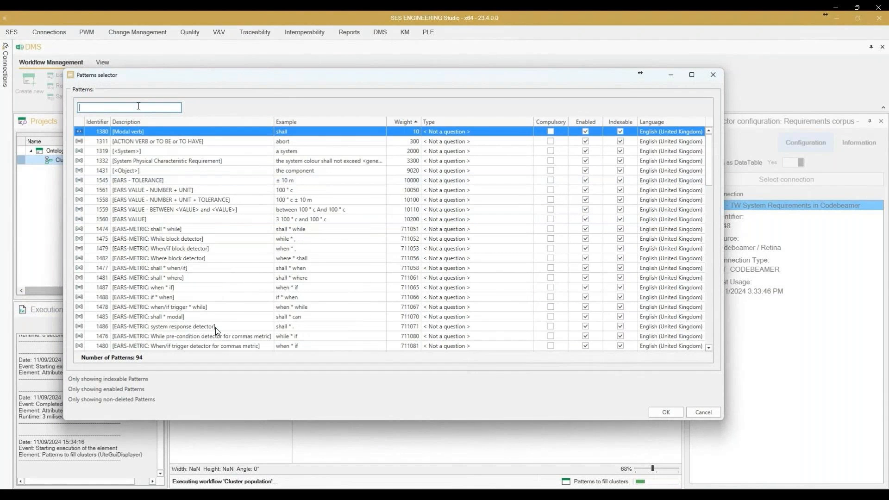
{"action": "left_click", "coordinate": [138, 106]}
{"action": "type", "text": "1550"}
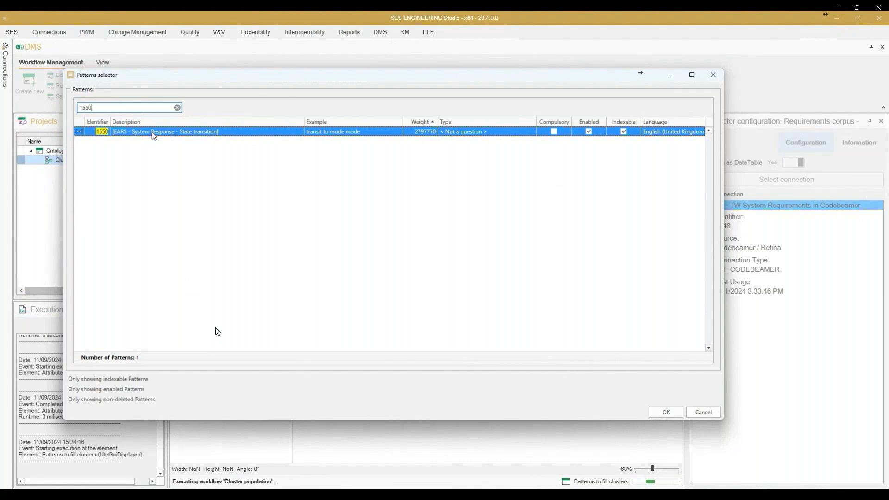
{"action": "mouse_move", "coordinate": [154, 135]}
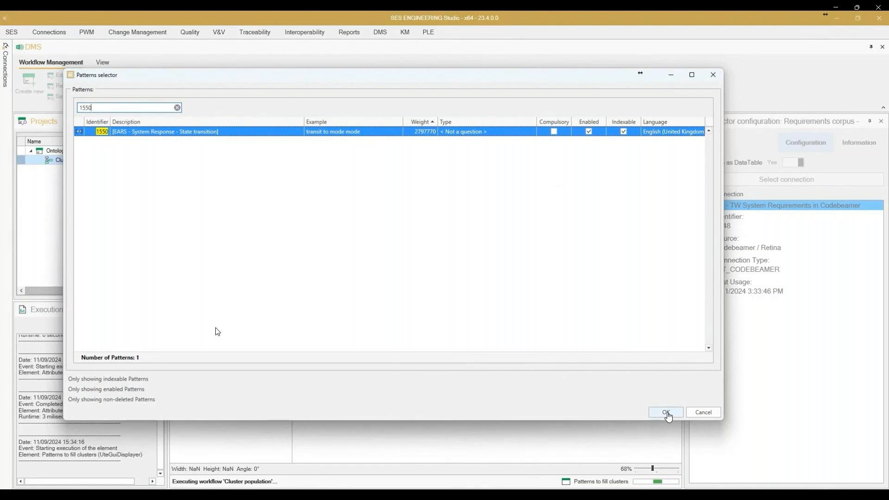
{"action": "left_click", "coordinate": [667, 413]}
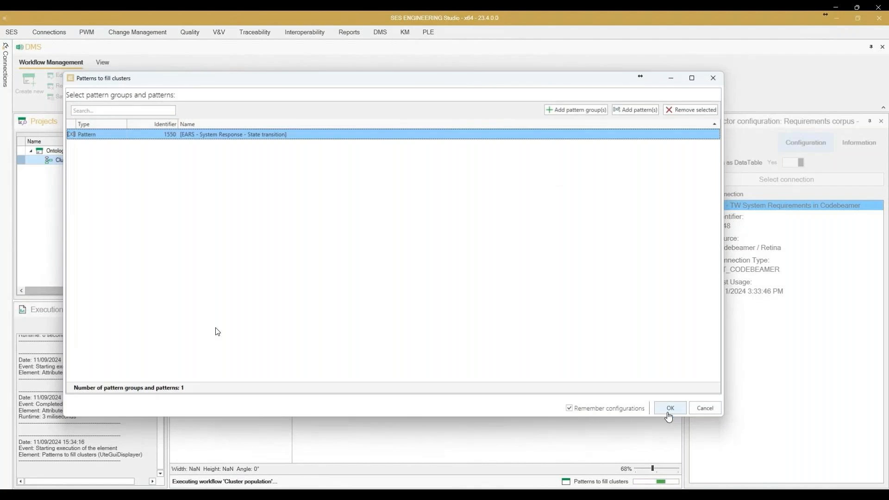
- Populate clusters with pattern 1550, maximize the results, and show the Original phrase column
{"action": "left_click", "coordinate": [668, 410]}
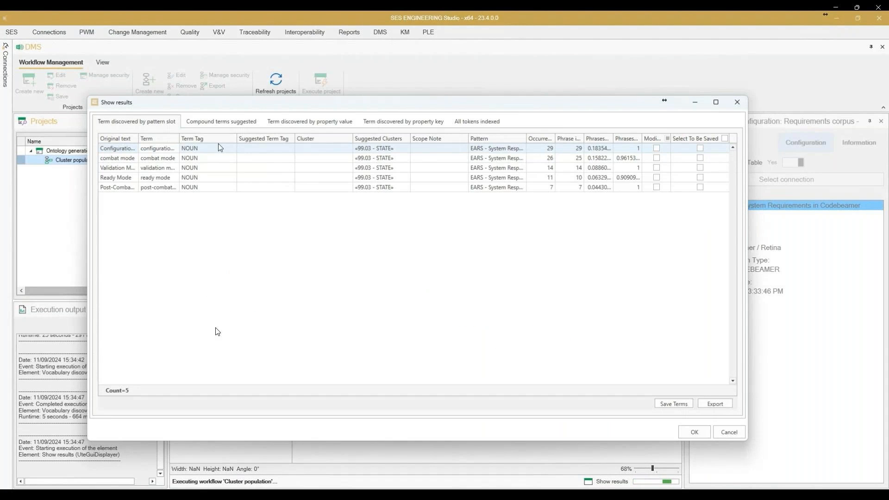
{"action": "double_click", "coordinate": [298, 105]}
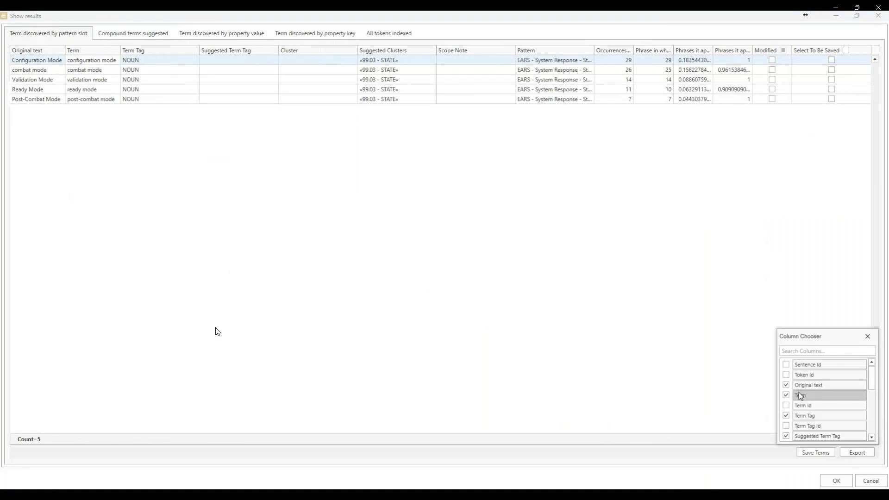
{"action": "scroll", "coordinate": [806, 403], "scroll_direction": "down", "scroll_amount": 3}
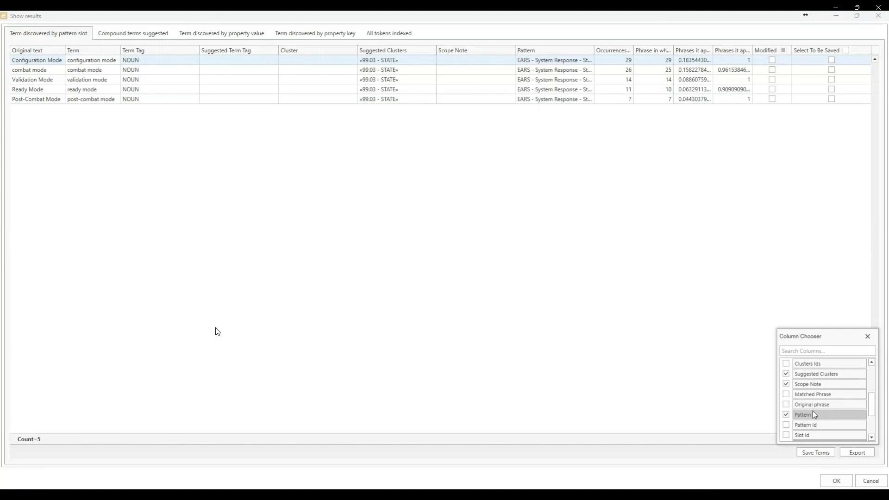
{"action": "scroll", "coordinate": [811, 413], "scroll_direction": "down", "scroll_amount": 1}
{"action": "left_click", "coordinate": [786, 374]}
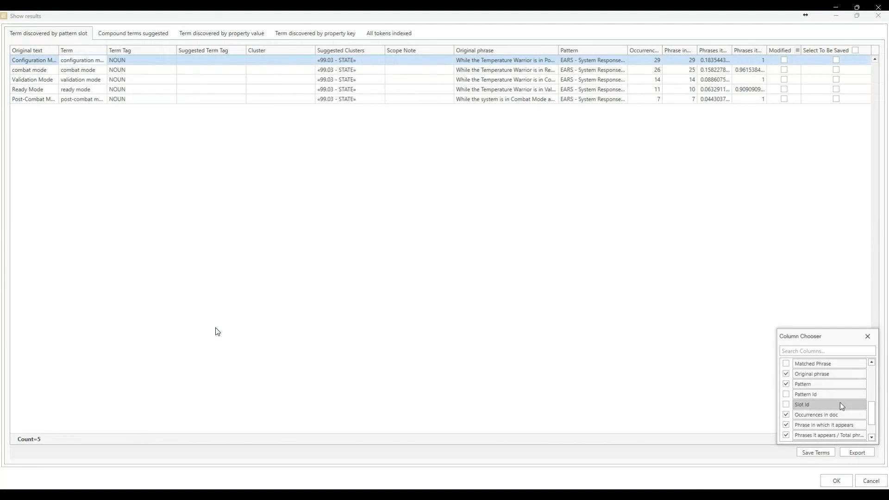
- Hide the Occurrences in doc, Phrase in which it appears, both Phrases it appears and Scope Note columns
{"action": "scroll", "coordinate": [790, 394], "scroll_direction": "down", "scroll_amount": 1}
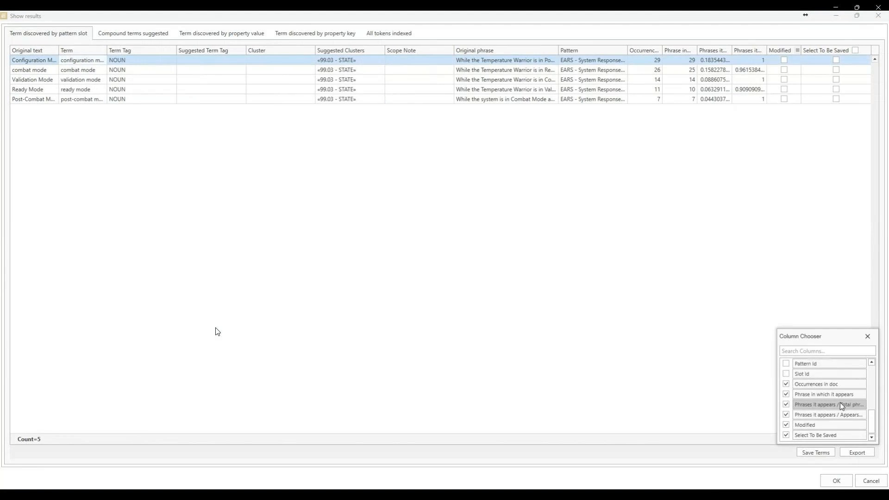
{"action": "left_click", "coordinate": [785, 384]}
{"action": "left_click", "coordinate": [786, 393]}
{"action": "left_click", "coordinate": [786, 405]}
{"action": "left_click", "coordinate": [785, 414]}
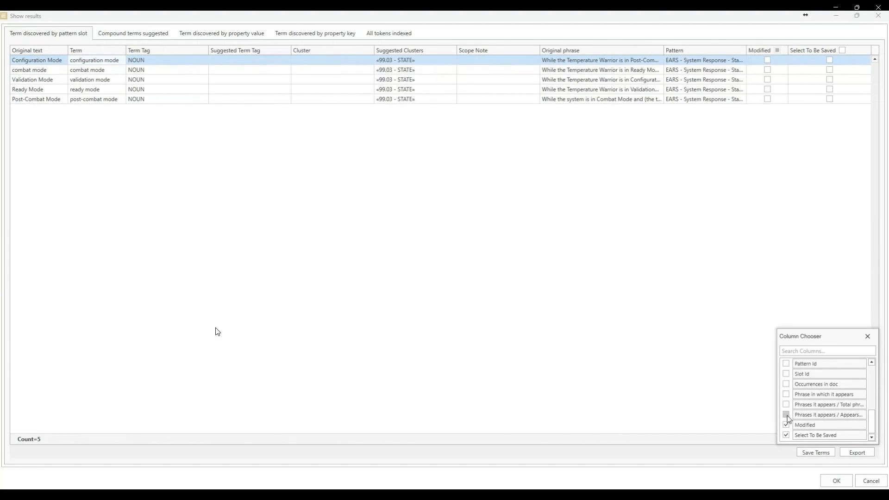
{"action": "scroll", "coordinate": [819, 412], "scroll_direction": "up", "scroll_amount": 2}
{"action": "scroll", "coordinate": [819, 412], "scroll_direction": "up", "scroll_amount": 2}
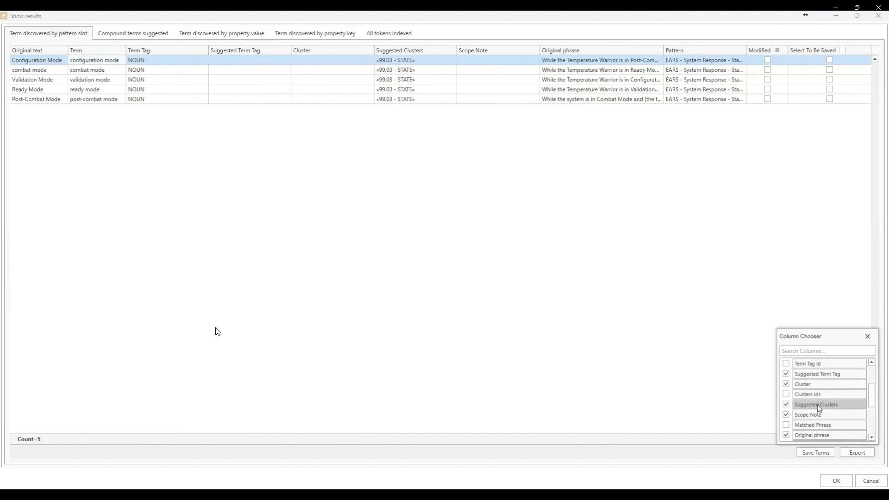
{"action": "left_click", "coordinate": [786, 414]}
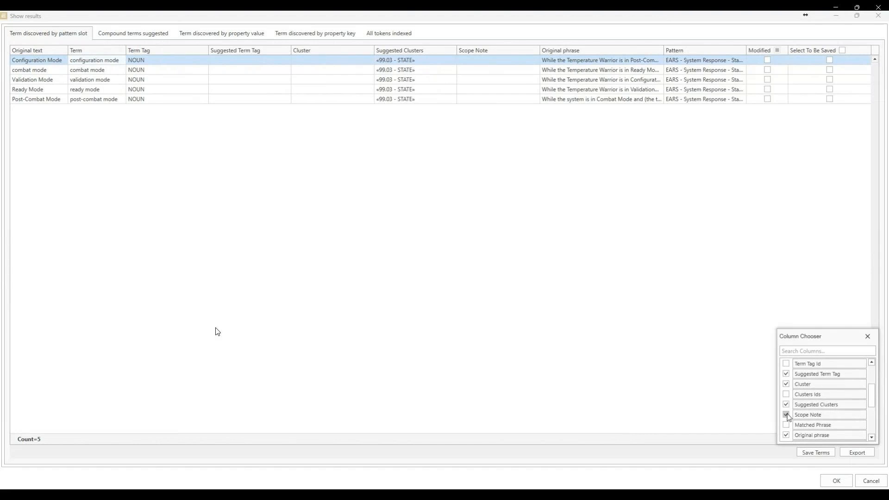
{"action": "left_click", "coordinate": [868, 336]}
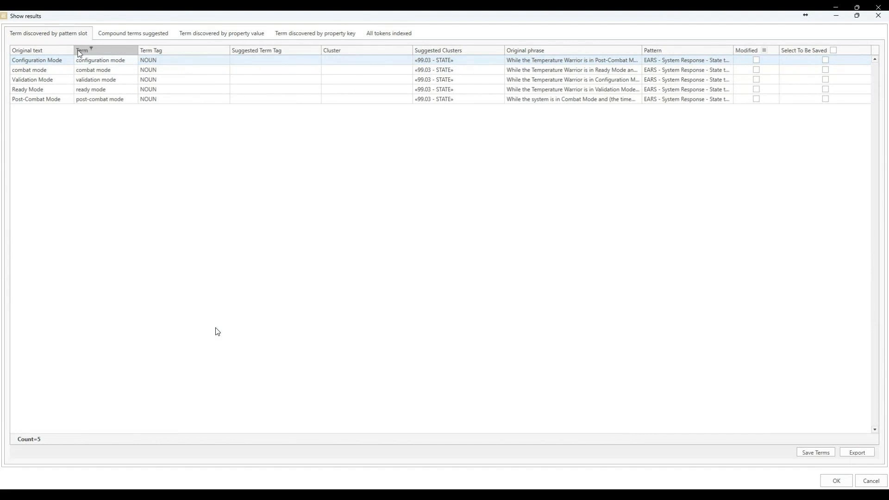
- Widen the Original text and Original phrase columns and narrow the Cluster column
{"action": "left_click_drag", "start_coordinate": [73, 48], "coordinate": [78, 48]}
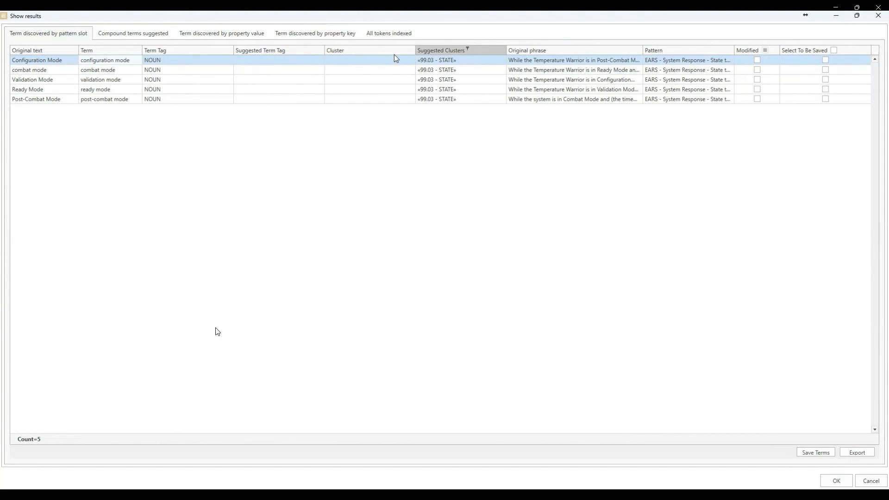
{"action": "left_click_drag", "start_coordinate": [415, 51], "coordinate": [378, 51]}
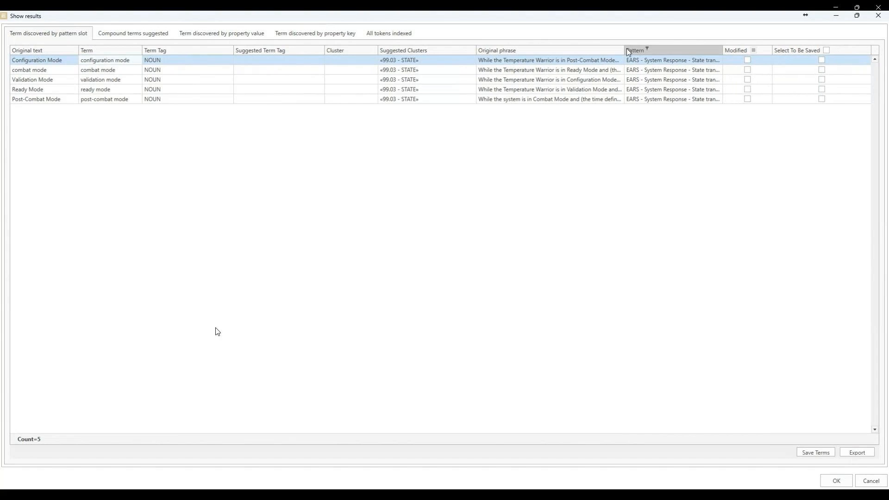
{"action": "left_click_drag", "start_coordinate": [623, 49], "coordinate": [691, 50]}
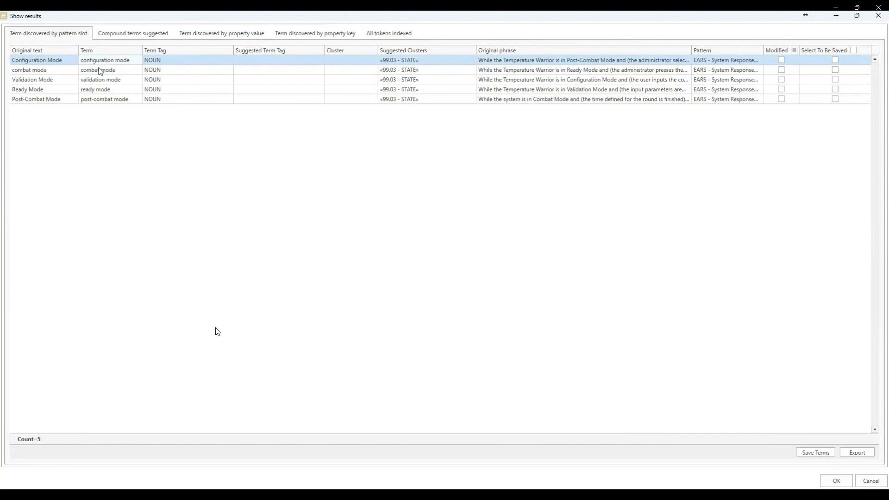
- Give all five terms their suggested «99.03 - STATE» cluster and save the terms
{"action": "left_click", "coordinate": [205, 100], "text": "shift"}
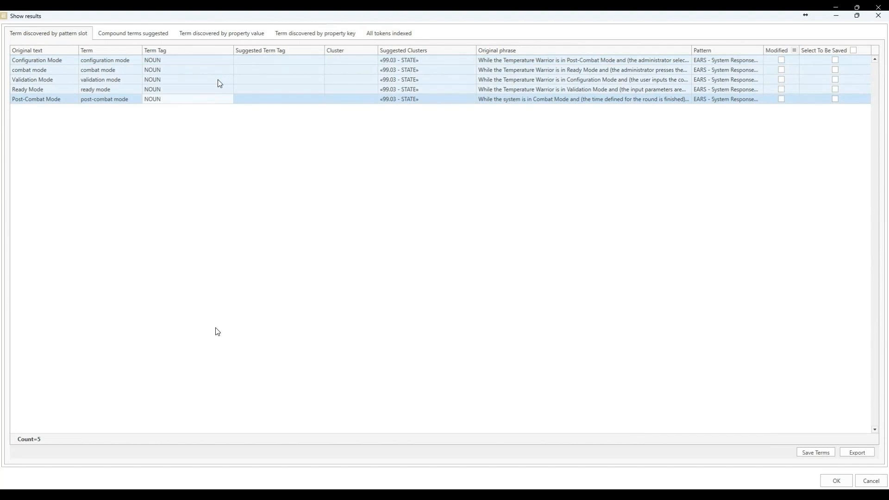
{"action": "right_click", "coordinate": [219, 83]}
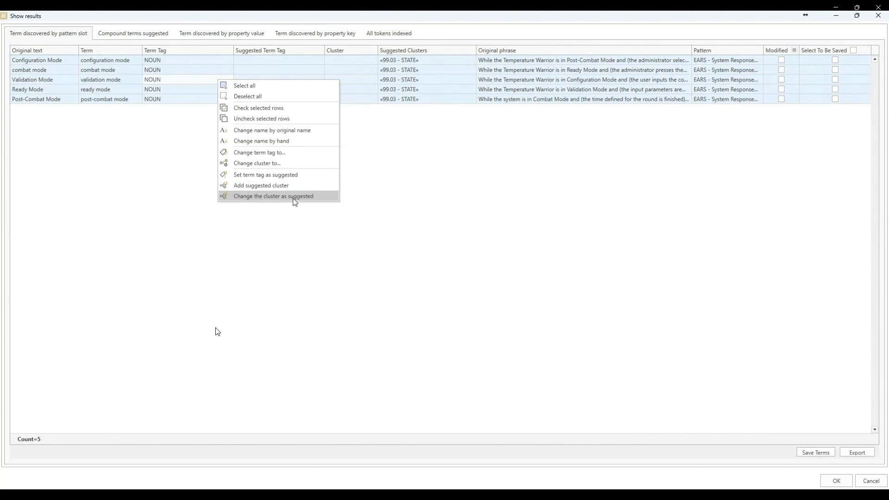
{"action": "left_click", "coordinate": [317, 197]}
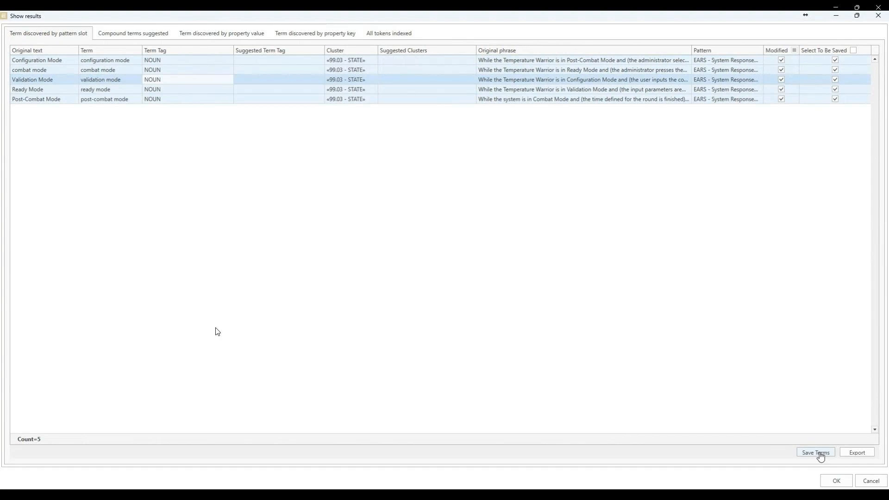
{"action": "left_click", "coordinate": [816, 452]}
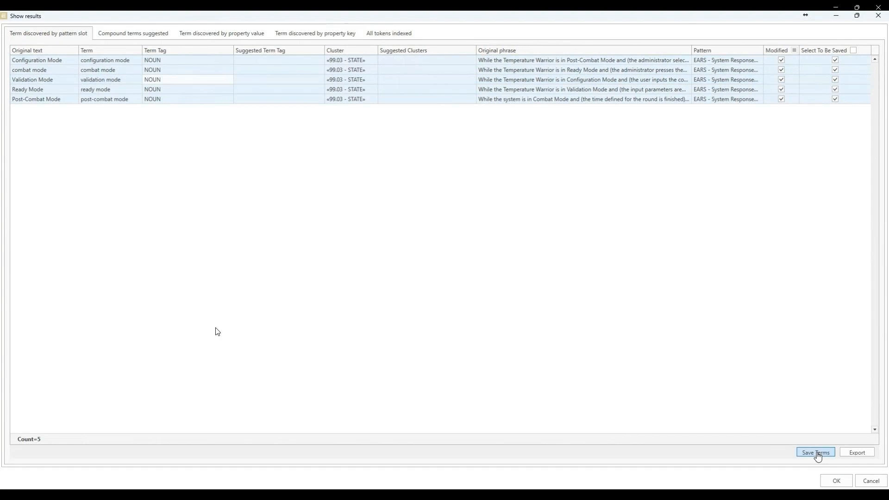
{"action": "mouse_move", "coordinate": [89, 390]}
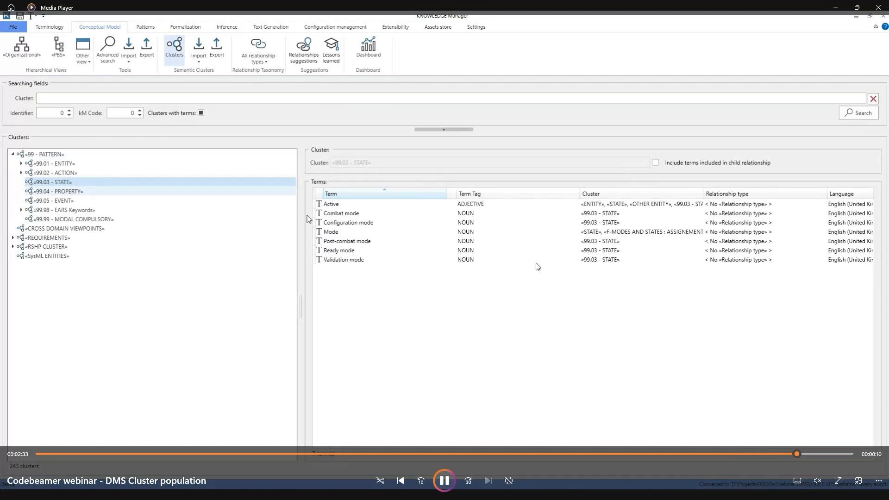
- Close the Media Player showing the cluster population demo
{"action": "left_click", "coordinate": [879, 9]}
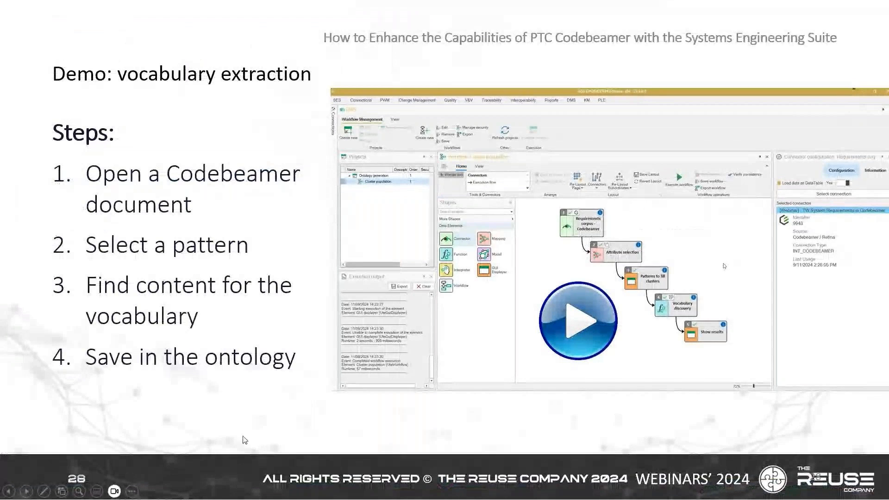
- Go to slide 29 'Demo: Requirements quality' and play its demo video past the intro
{"action": "left_click", "coordinate": [192, 428]}
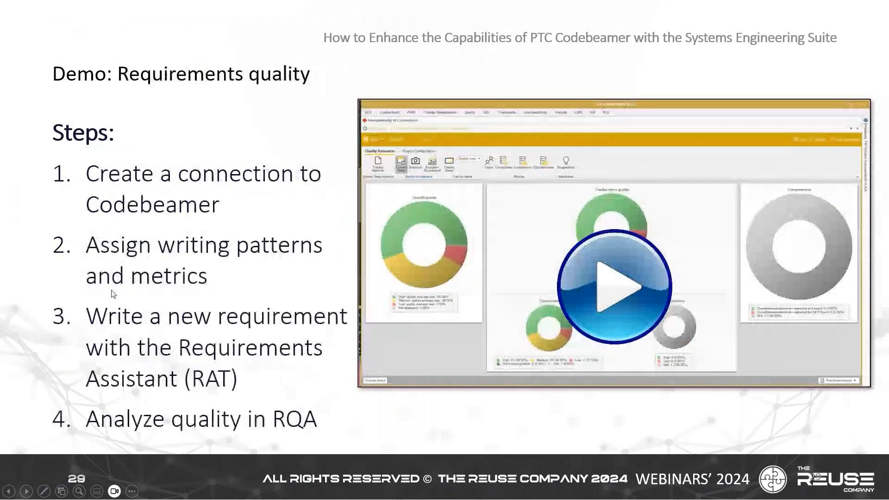
{"action": "left_click", "coordinate": [603, 302]}
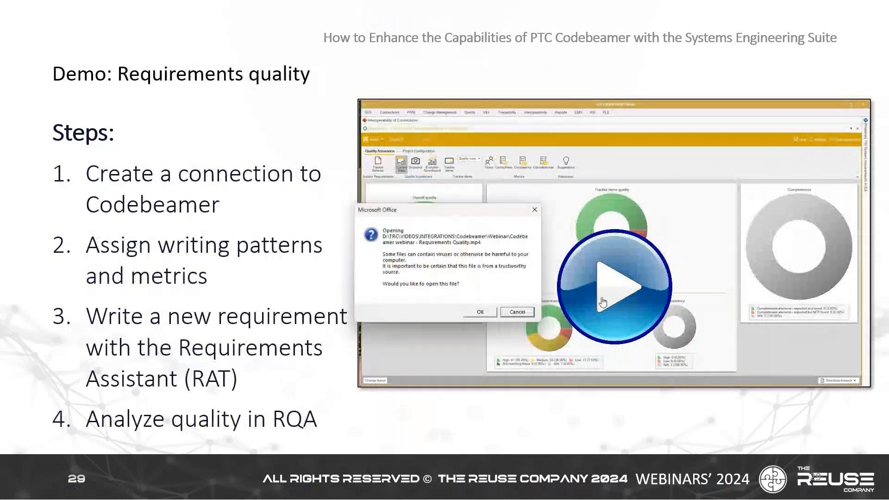
{"action": "left_click", "coordinate": [474, 313]}
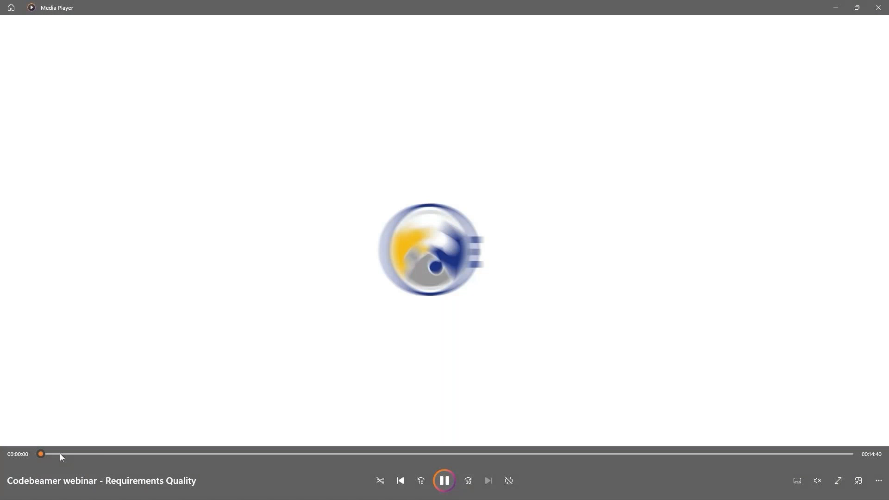
{"action": "left_click", "coordinate": [57, 454]}
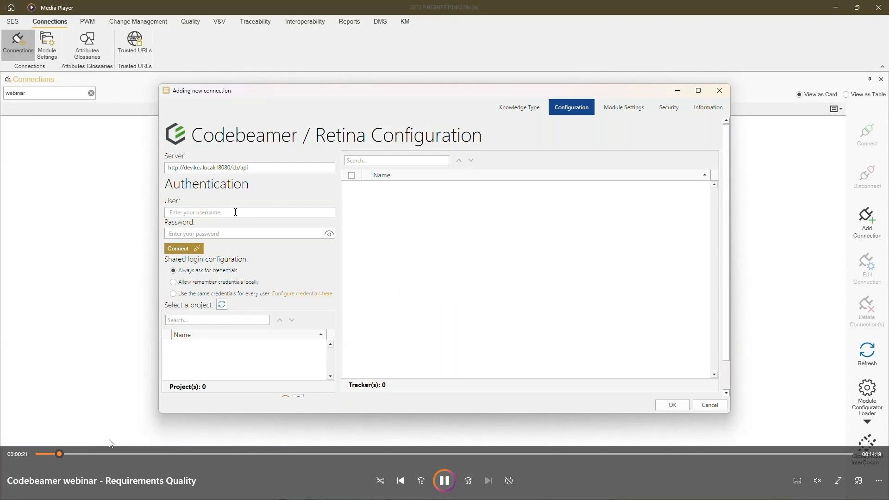
- Skip the demo to the connection's Module Settings with Owner, Priority and Status loaded
{"action": "left_click", "coordinate": [79, 453]}
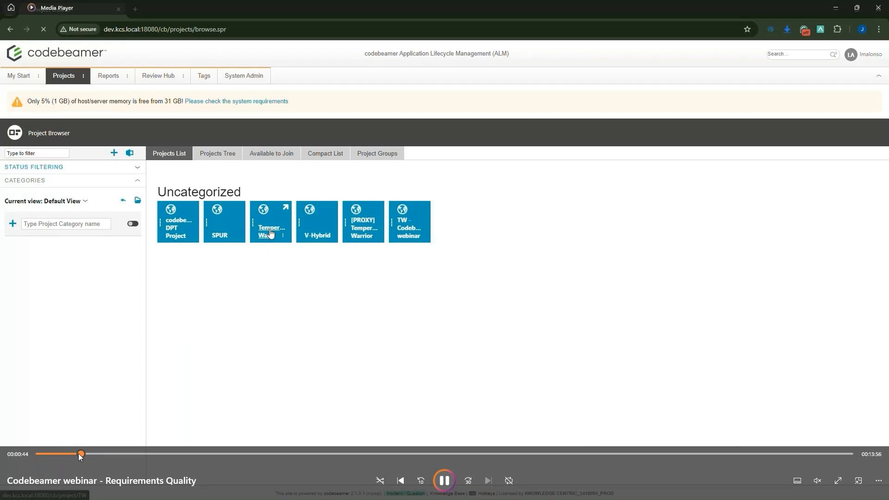
{"action": "left_click_drag", "start_coordinate": [79, 454], "coordinate": [87, 453]}
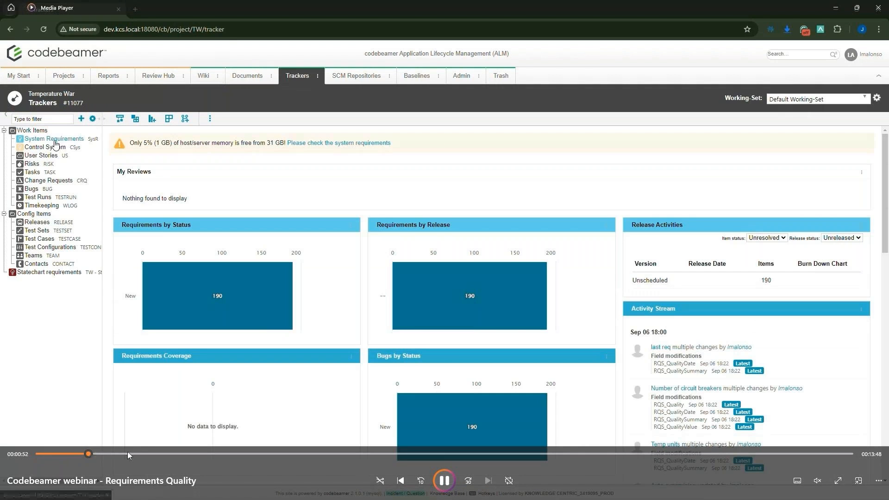
{"action": "left_click", "coordinate": [112, 453]}
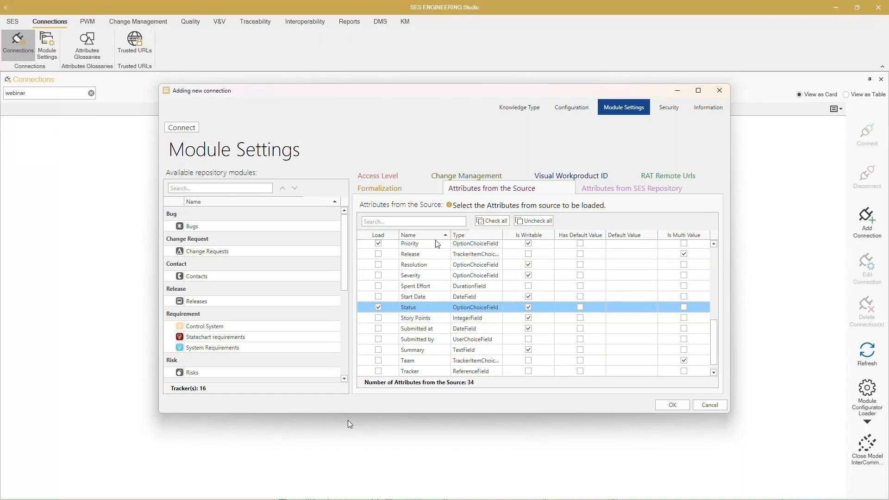
- Add pattern groups 1969 EARS - Guided patterns and 1970 EARS - Open patterns for formalization
{"action": "left_click", "coordinate": [378, 188]}
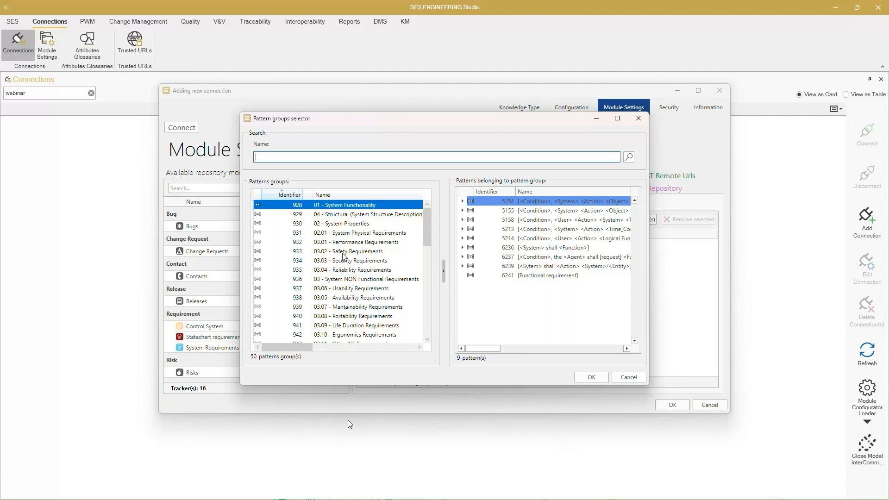
{"action": "left_click_drag", "start_coordinate": [427, 233], "coordinate": [426, 323]}
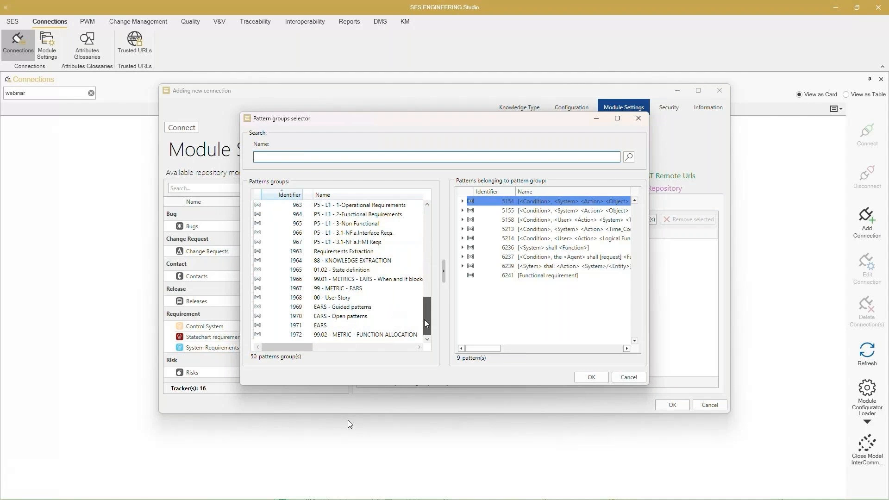
{"action": "left_click", "coordinate": [335, 309]}
{"action": "left_click", "coordinate": [335, 318], "text": "shift"}
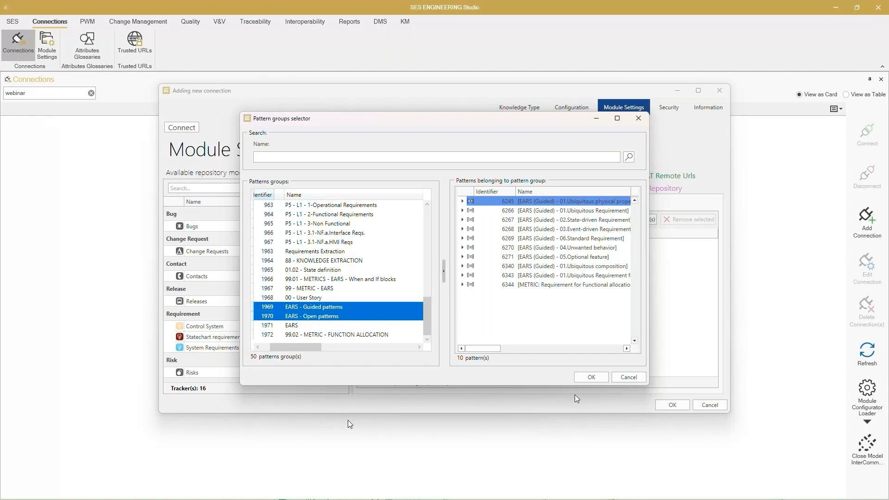
{"action": "left_click", "coordinate": [584, 380]}
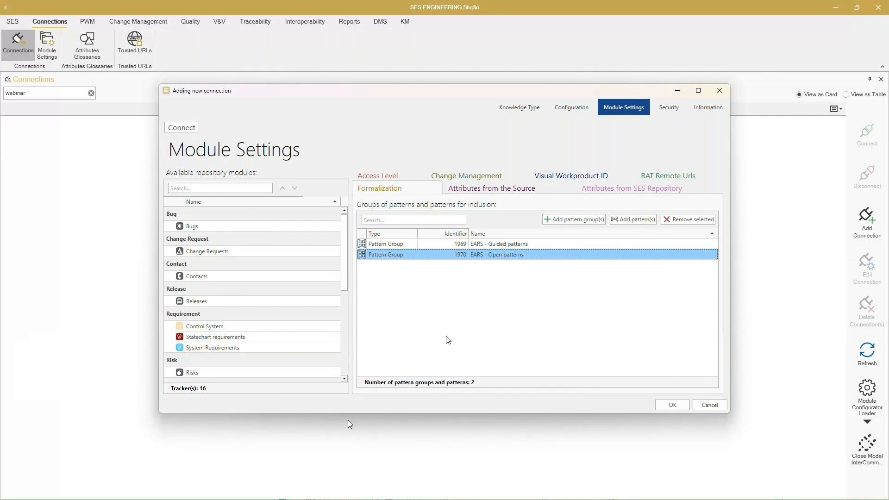
- Enter '[Webinar] - TW System Requirements in Codebeamer' as the connection name on the Information tab
{"action": "left_click", "coordinate": [705, 112]}
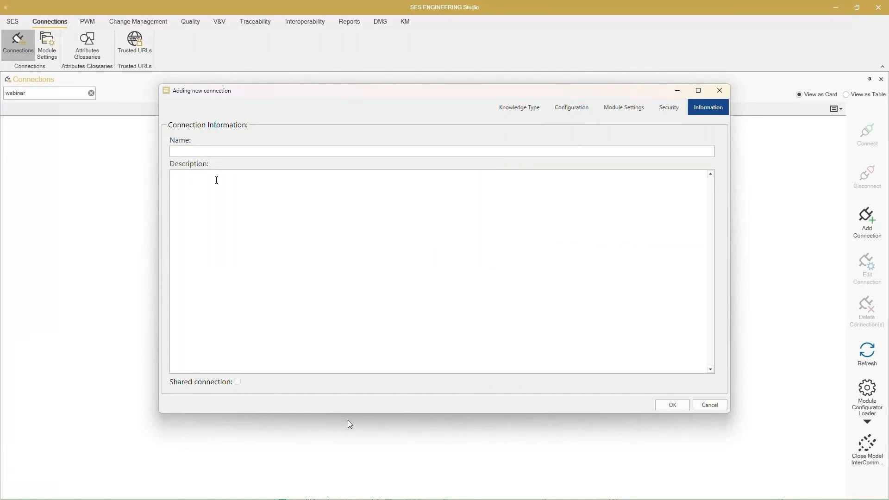
{"action": "left_click", "coordinate": [247, 153]}
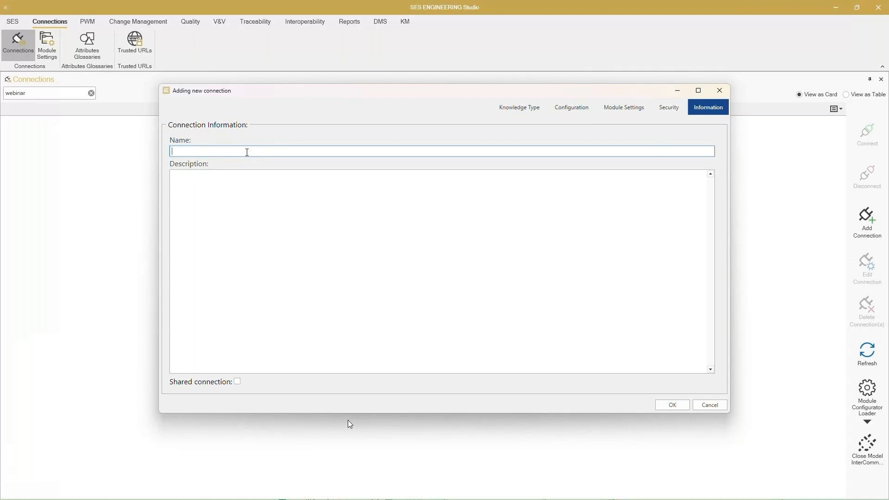
{"action": "type", "text": "[Webinar] - TW System Req"}
{"action": "key", "text": "Tab"}
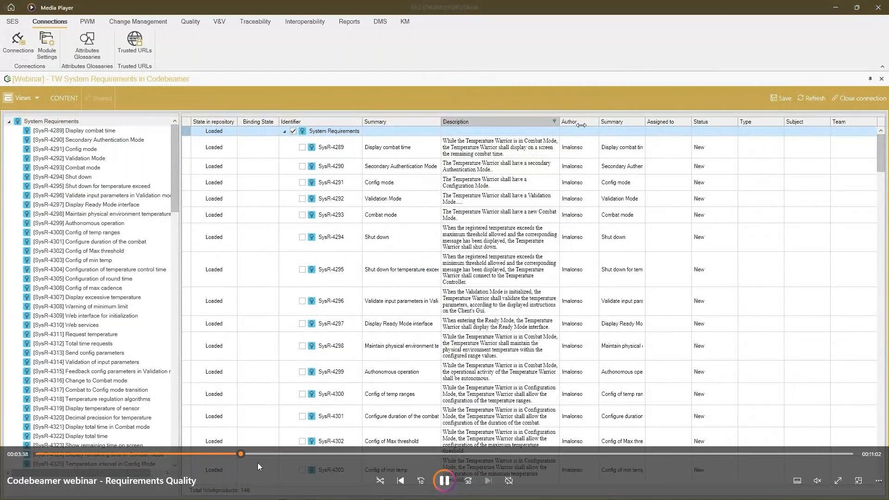
- Jump to the Metrics set templates part and cancel template 5100's configuration
{"action": "left_click", "coordinate": [272, 454]}
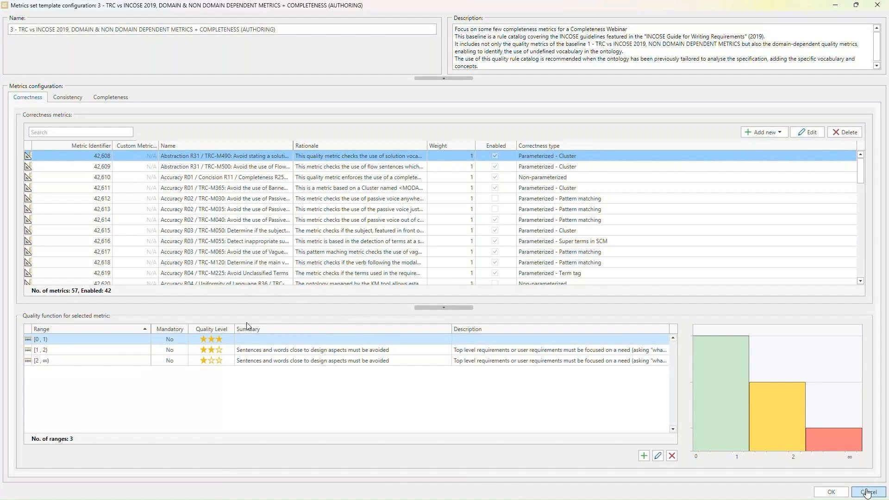
{"action": "left_click", "coordinate": [868, 491]}
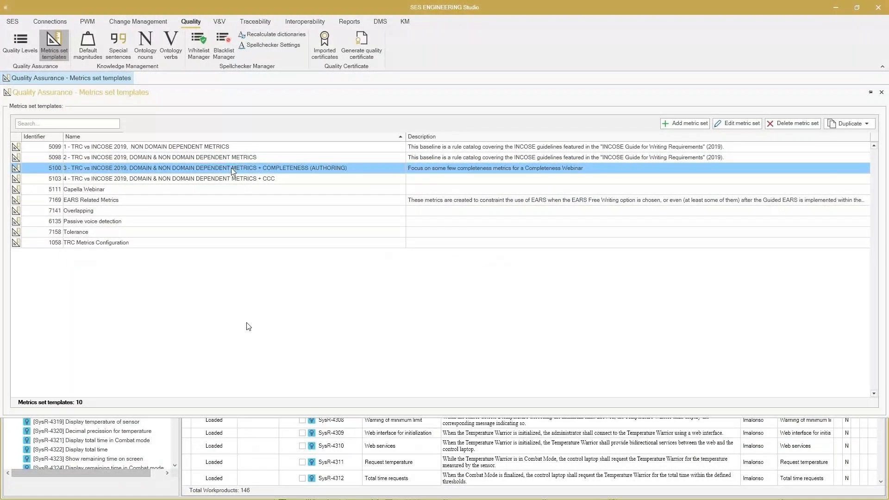
- Close the metrics set templates list and display the requirements' QUALITY assessment
{"action": "left_click", "coordinate": [881, 92]}
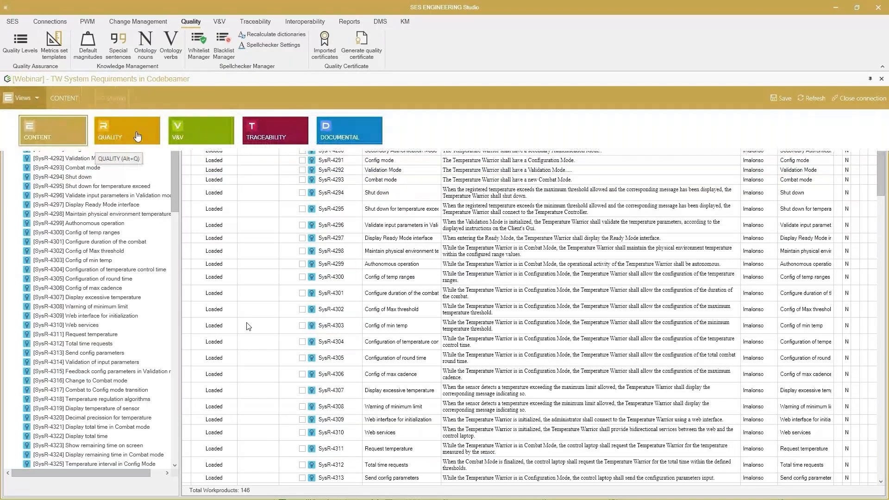
{"action": "left_click", "coordinate": [137, 136]}
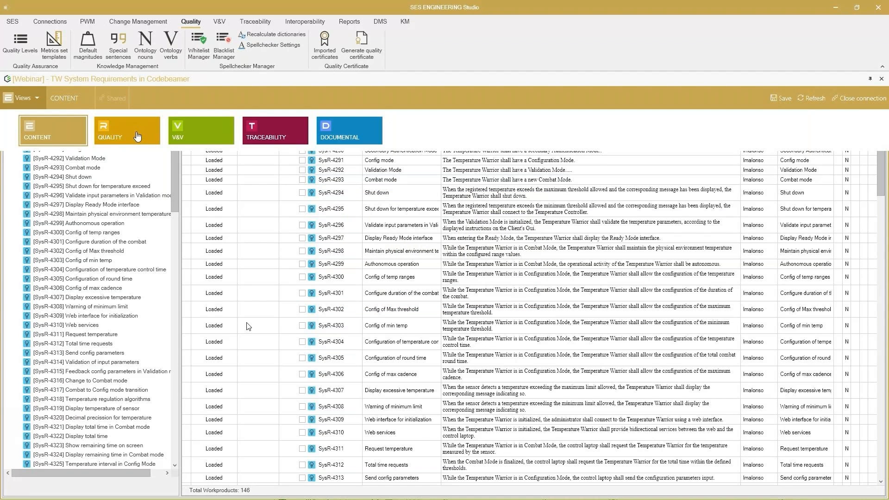
{"action": "left_click", "coordinate": [138, 136]}
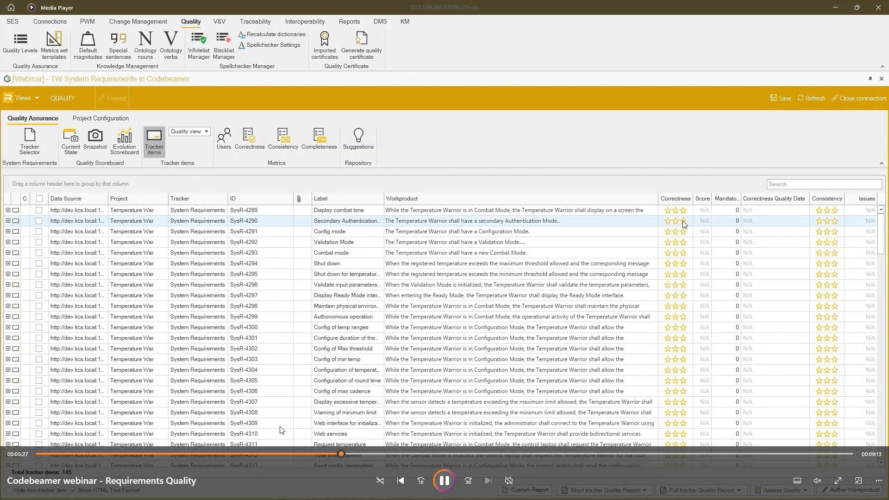
- Skip the demo ahead to Codebeamer's System Requirements tracker
{"action": "left_click", "coordinate": [362, 454]}
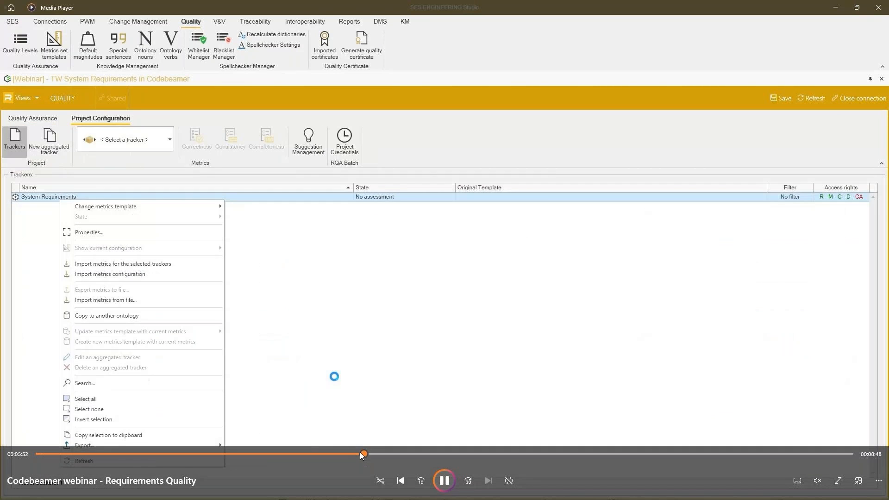
{"action": "left_click", "coordinate": [379, 454]}
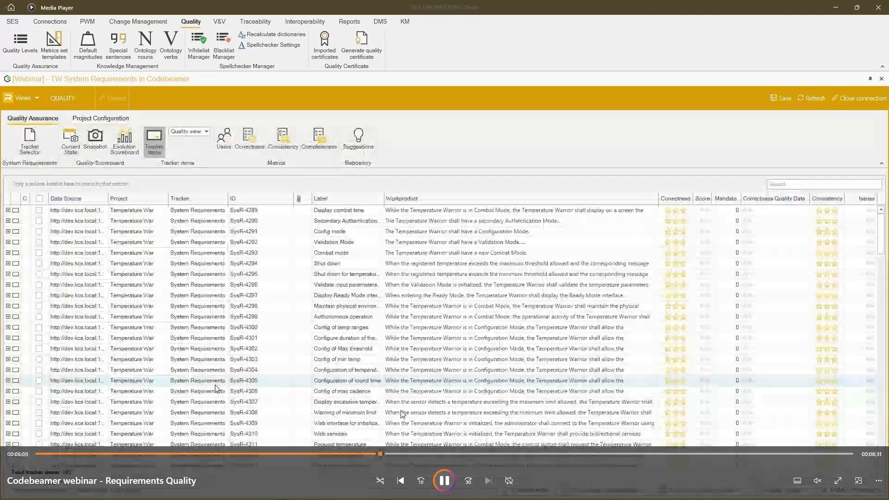
{"action": "left_click", "coordinate": [413, 454]}
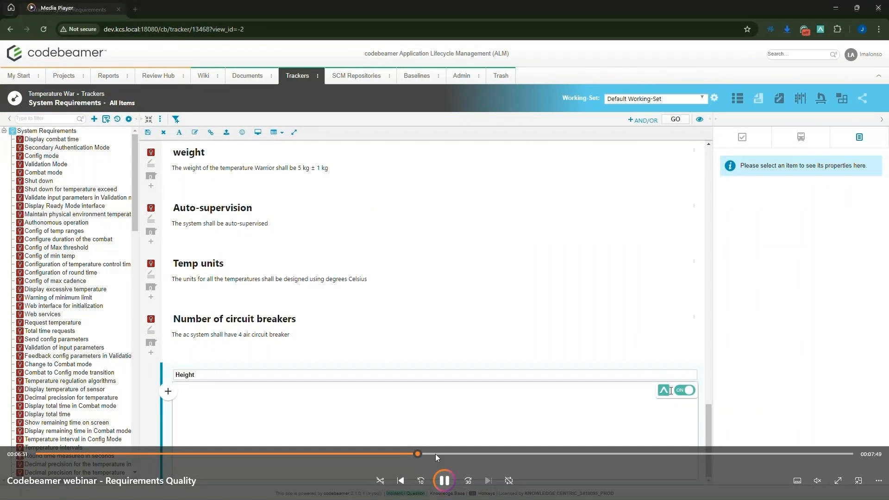
- Pause the demo to discuss the new Height requirement, then resume until RAT Online opens
{"action": "left_click", "coordinate": [442, 481]}
{"action": "left_click", "coordinate": [445, 482]}
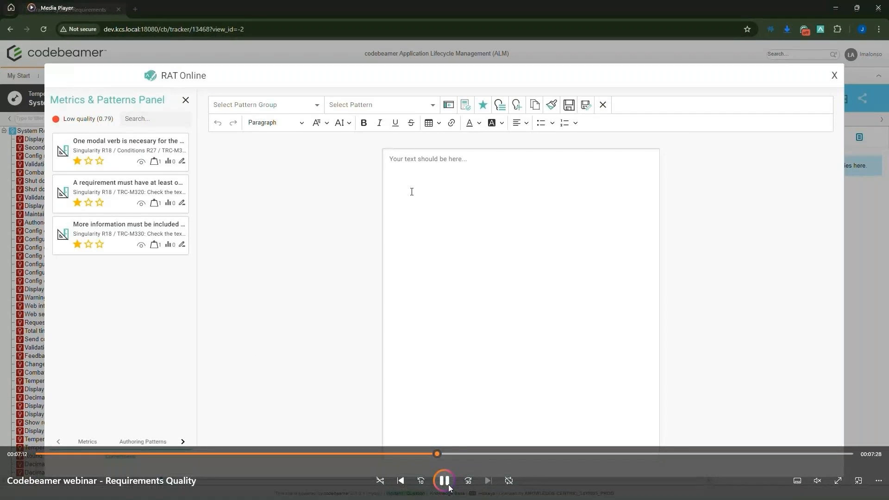
- Play the EARS Ubiquitous physical property pattern demo, rewinding to replay the typing of 'The'
{"action": "left_click", "coordinate": [444, 481]}
{"action": "left_click", "coordinate": [444, 481]}
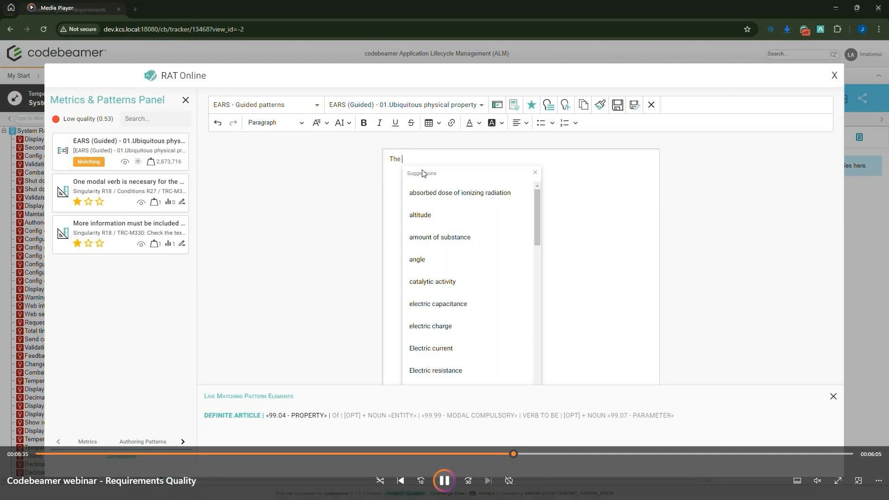
{"action": "left_click", "coordinate": [443, 490]}
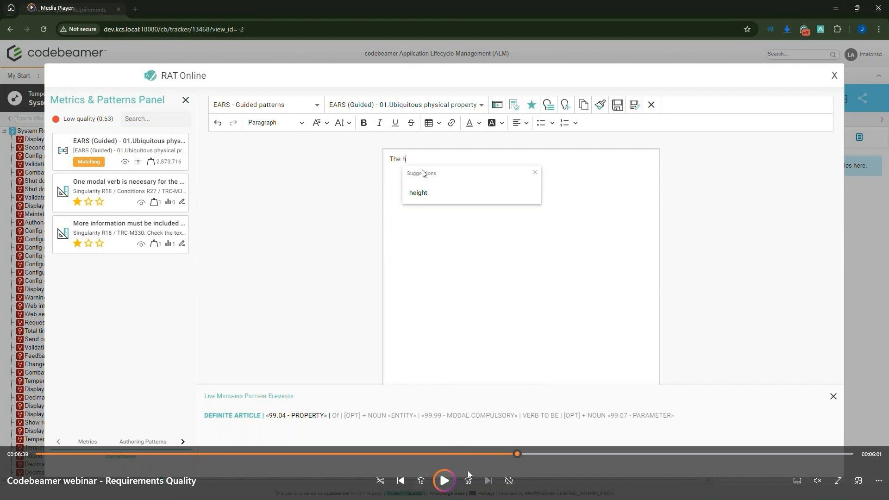
{"action": "left_click", "coordinate": [509, 455]}
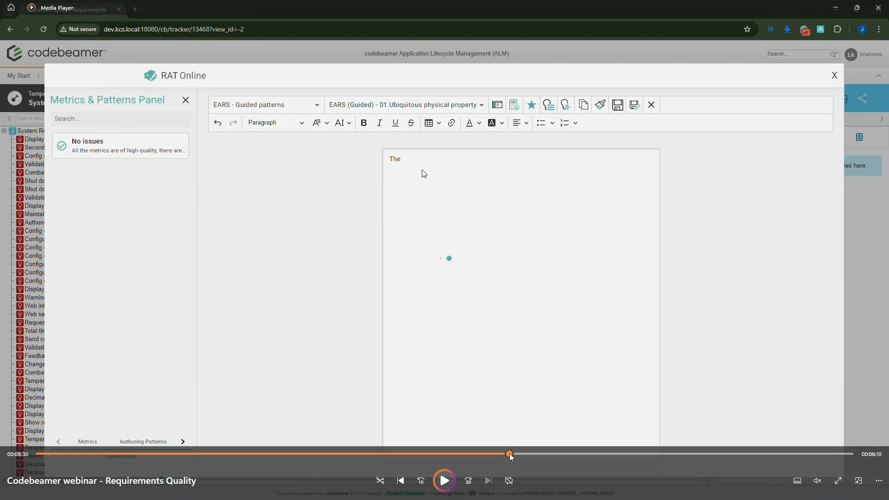
{"action": "left_click", "coordinate": [445, 484]}
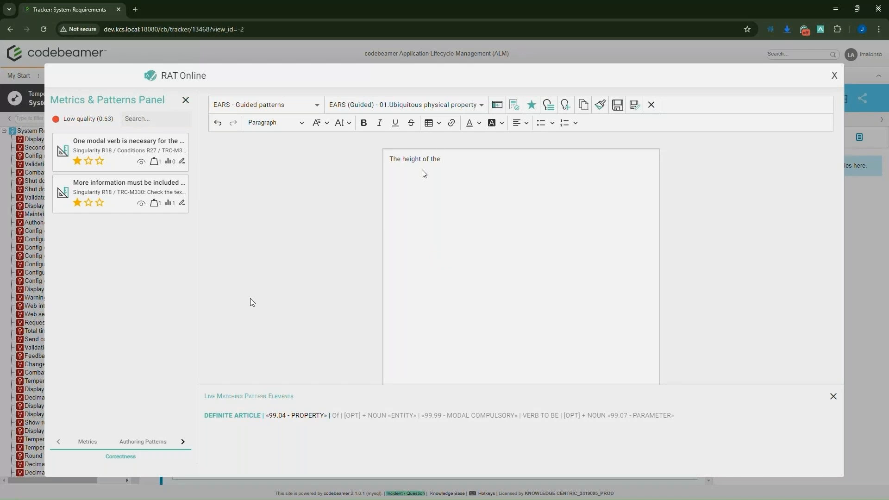
- Write 'The height of the temperature warrior shall be 25 cm.' using suggested 'temperature warrior' and 'shall'
{"action": "mouse_move", "coordinate": [274, 335]}
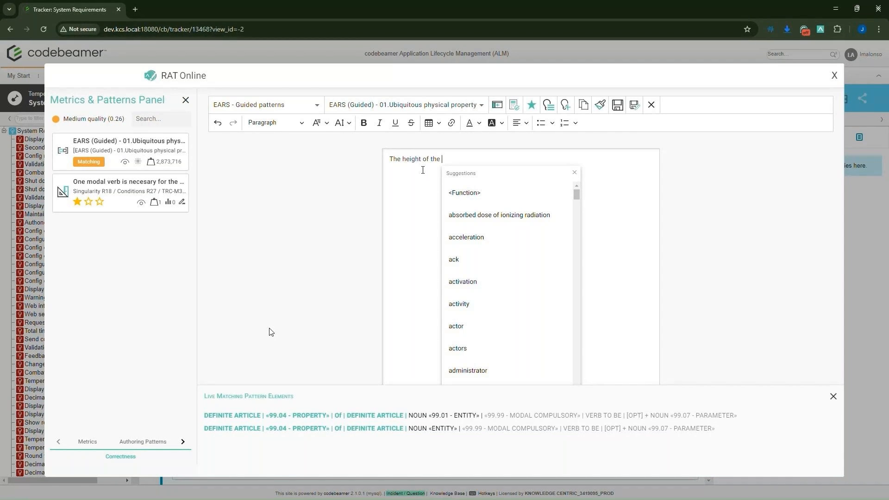
{"action": "type", "text": "te"}
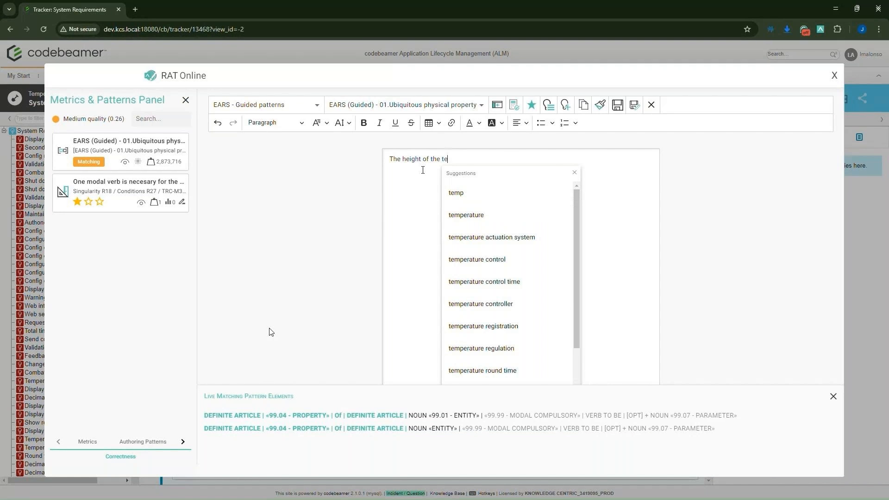
{"action": "type", "text": "mper"}
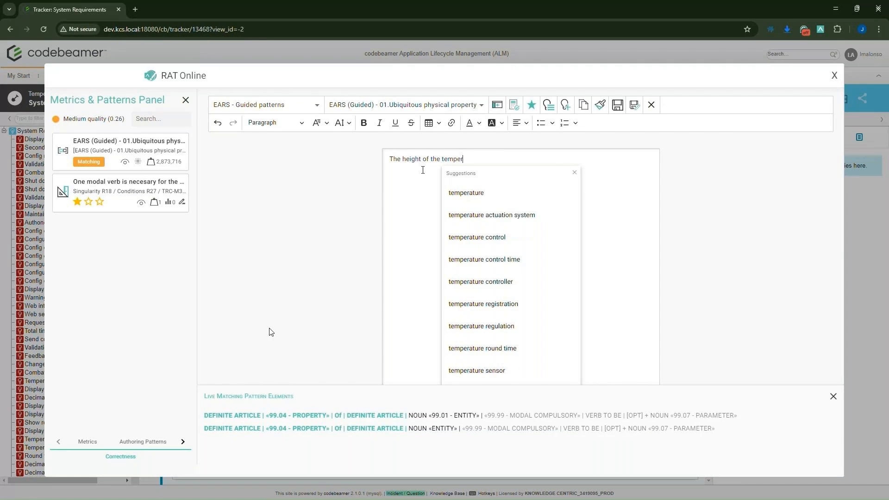
{"action": "type", "text": "ature"}
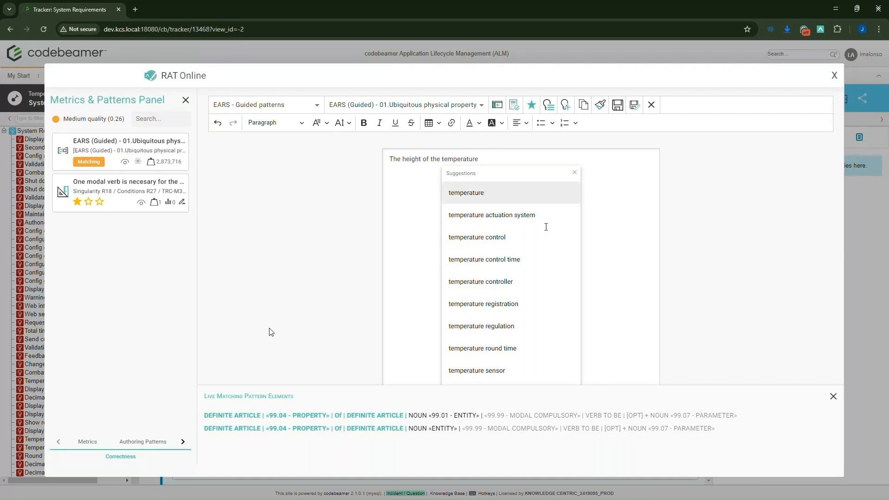
{"action": "left_click", "coordinate": [833, 397]}
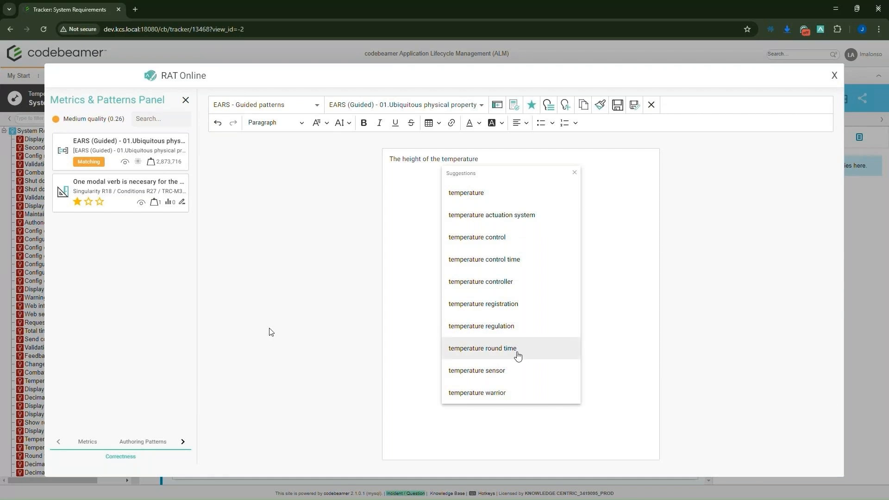
{"action": "left_click", "coordinate": [505, 393]}
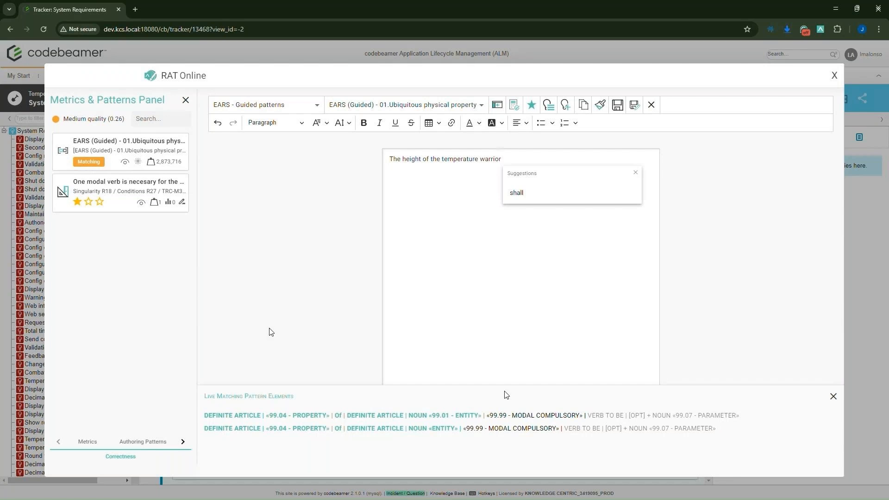
{"action": "key", "text": "Down"}
{"action": "key", "text": "Return"}
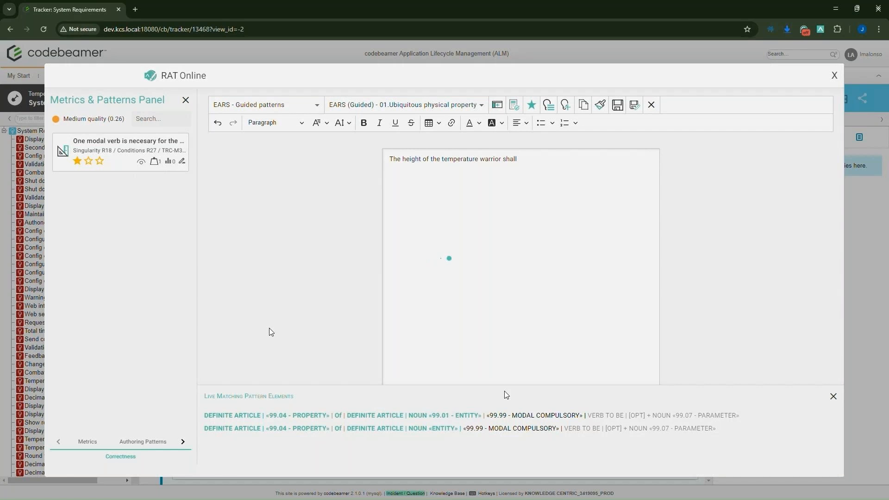
{"action": "type", "text": "be 25 cm."}
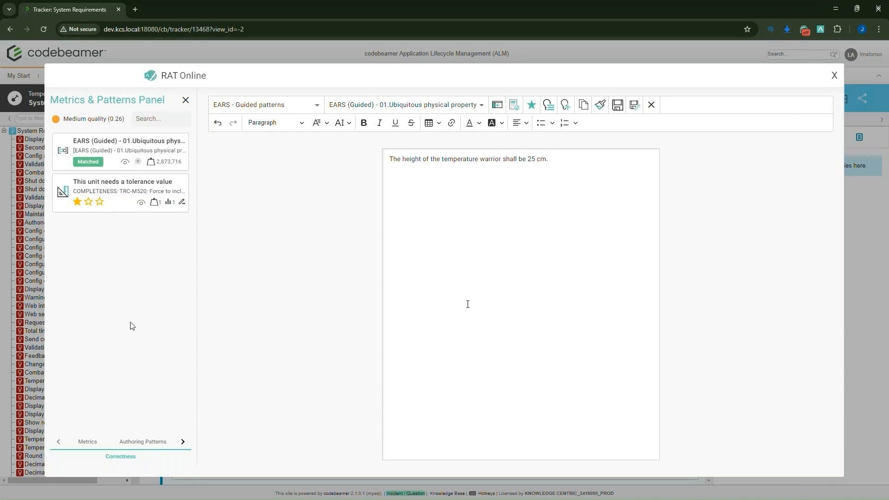
- Save and close RAT Online, then save the System Requirements tracker with the Height item
{"action": "left_click", "coordinate": [617, 105]}
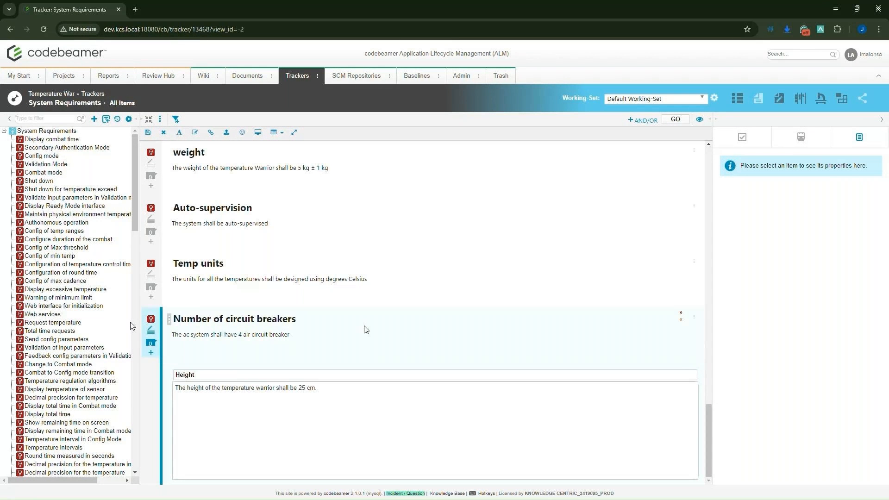
{"action": "left_click", "coordinate": [374, 290]}
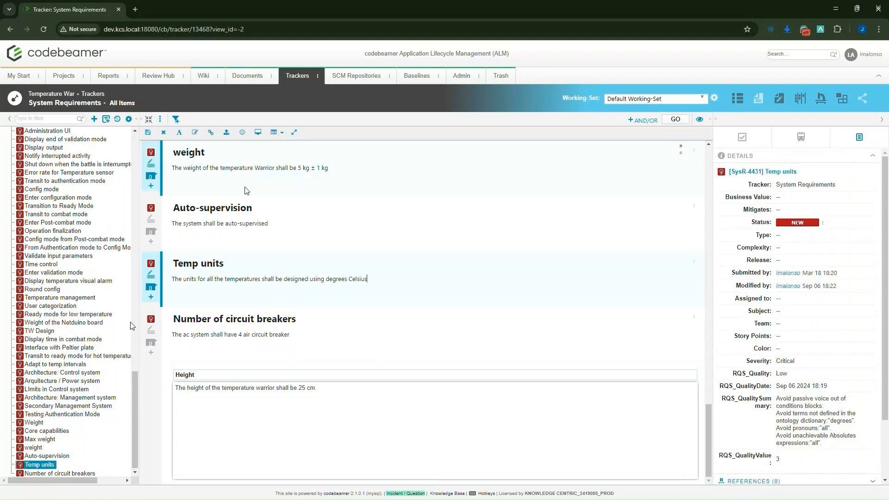
{"action": "left_click", "coordinate": [148, 134]}
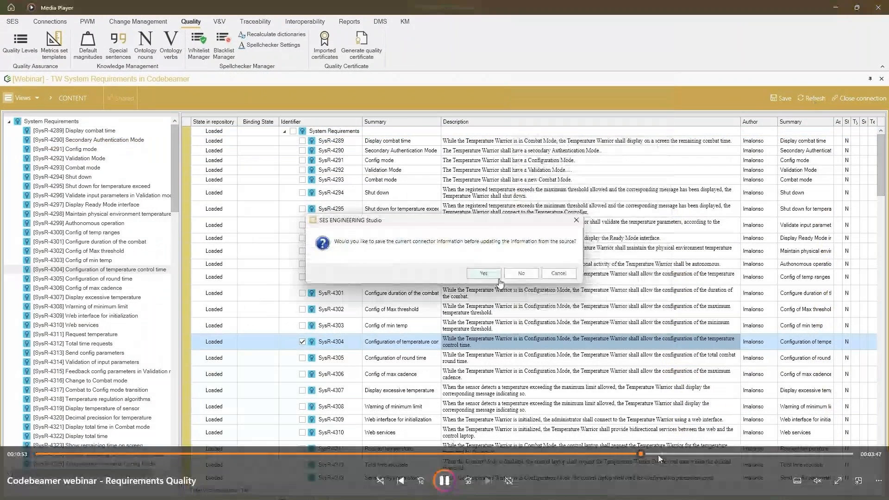
- Seek to the Correctness statistics (81 High, 53 Medium, 11 Low), then close the demo video
{"action": "left_click", "coordinate": [657, 454]}
{"action": "left_click_drag", "start_coordinate": [657, 453], "coordinate": [668, 454]}
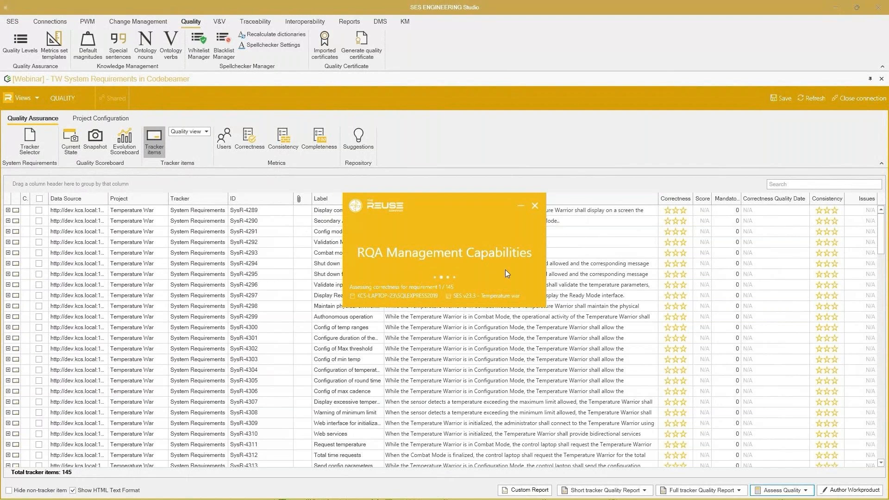
{"action": "mouse_move", "coordinate": [743, 464]}
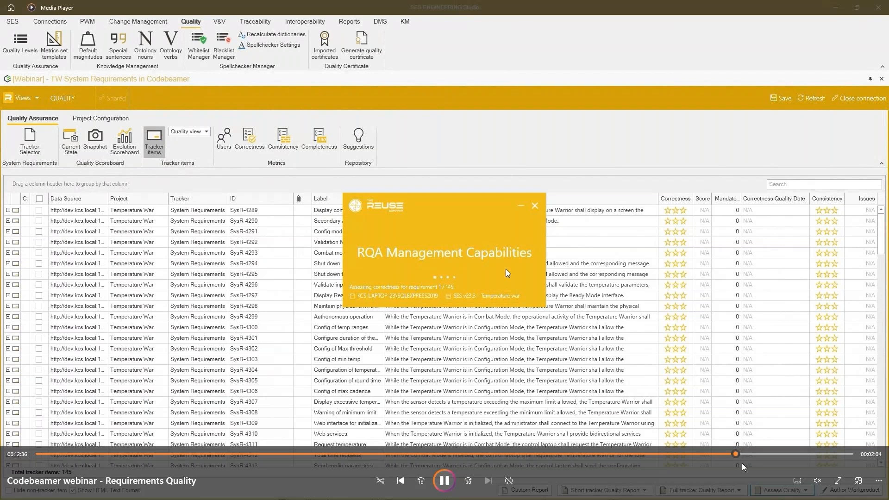
{"action": "left_click_drag", "start_coordinate": [749, 455], "coordinate": [830, 452]}
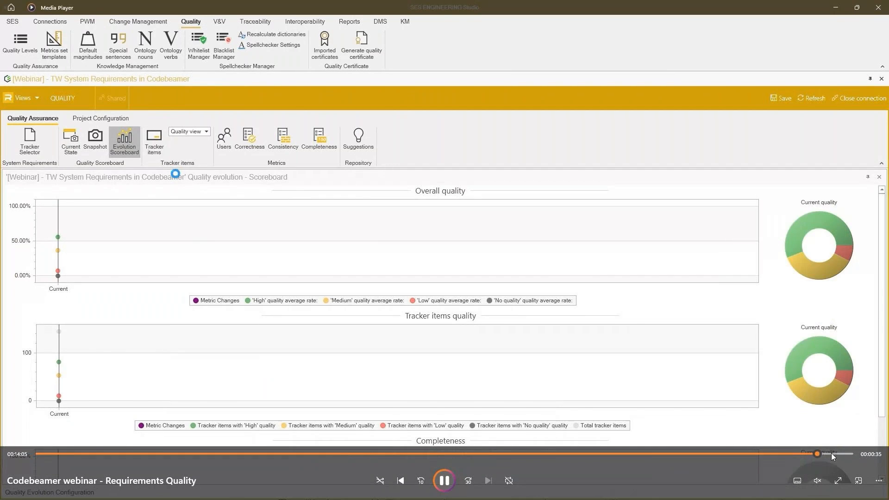
{"action": "left_click", "coordinate": [831, 452]}
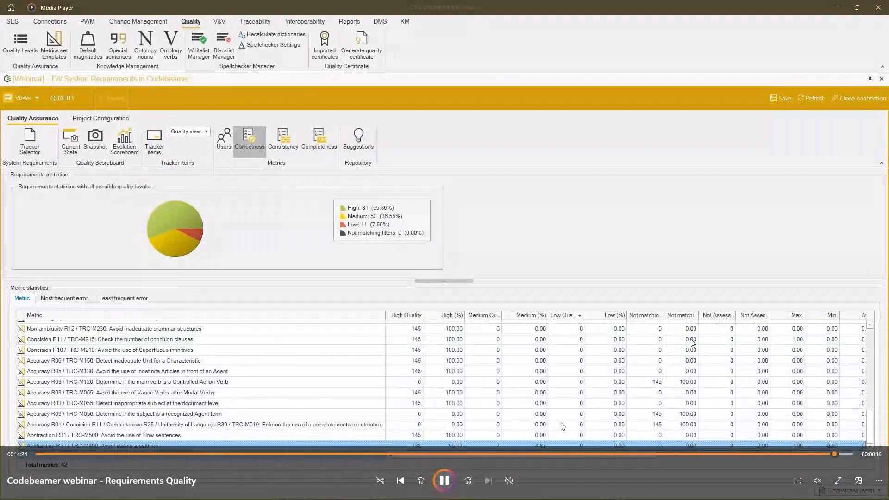
{"action": "left_click", "coordinate": [878, 9]}
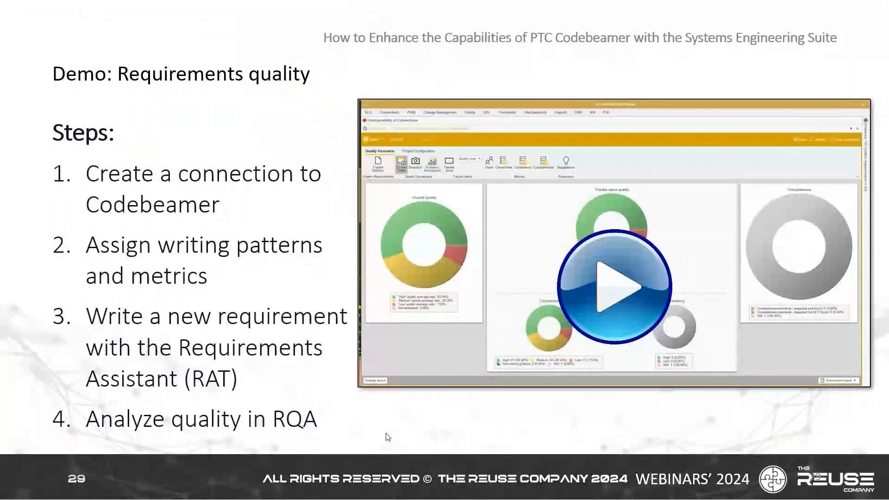
- Return to the 'Demo: Requirements traceability' slide and start its embedded traceability video
{"action": "left_click", "coordinate": [260, 295]}
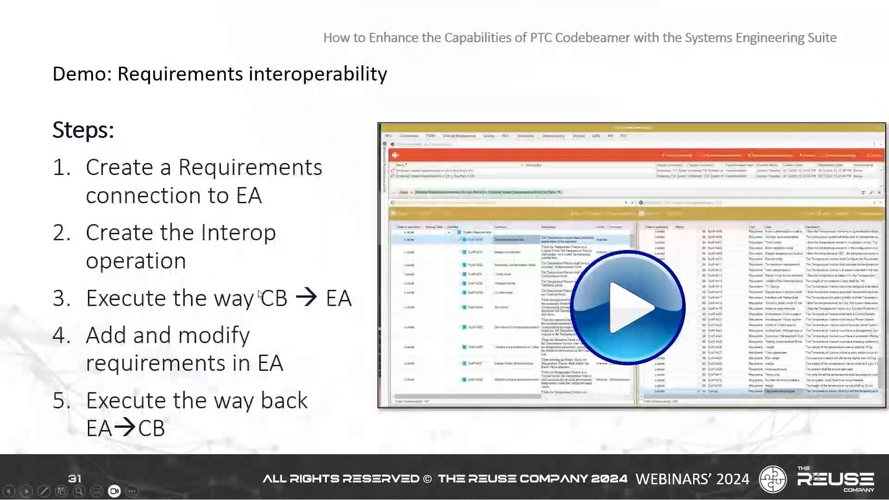
{"action": "key", "text": "Left"}
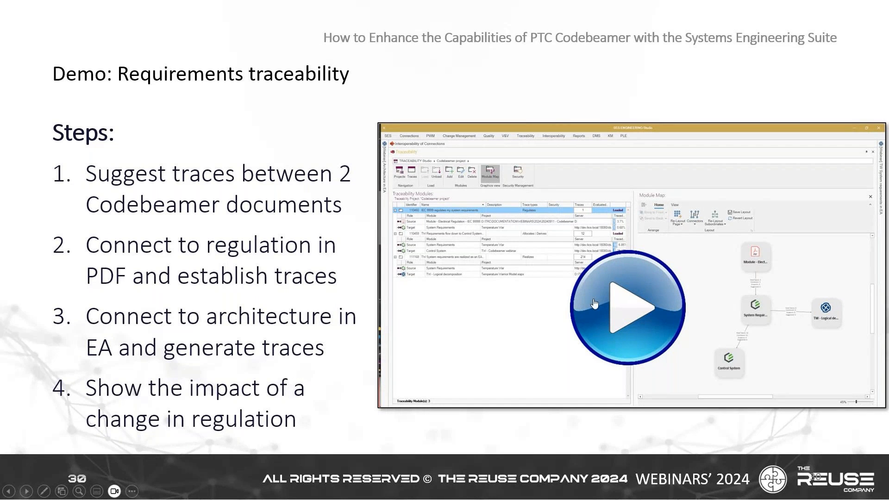
{"action": "left_click", "coordinate": [623, 313]}
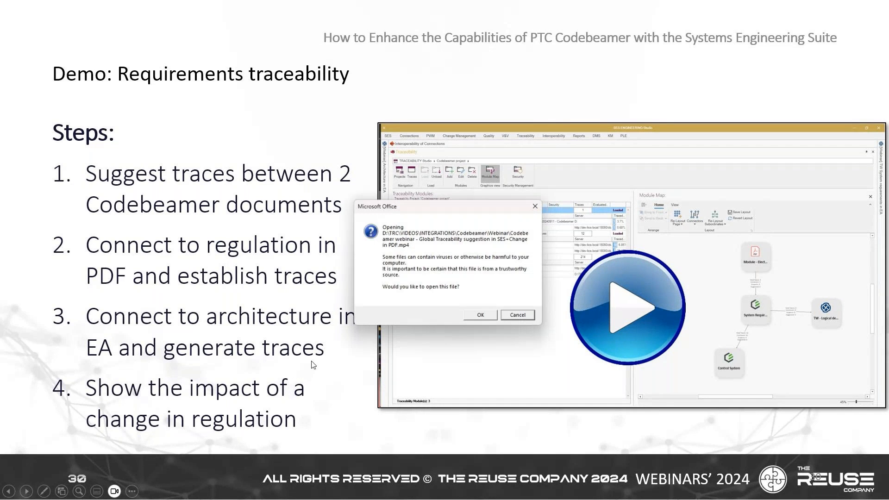
{"action": "left_click", "coordinate": [482, 318]}
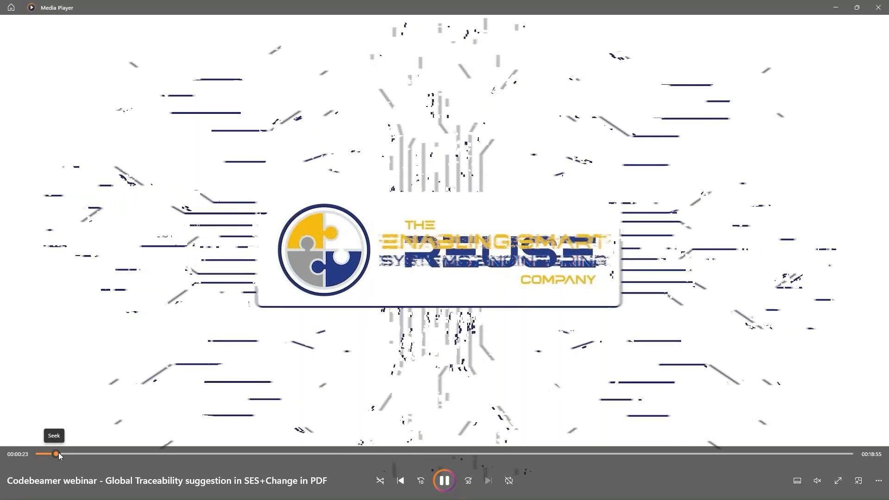
- Skip past the video intro to where the new traceability module is named
{"action": "left_click", "coordinate": [58, 452]}
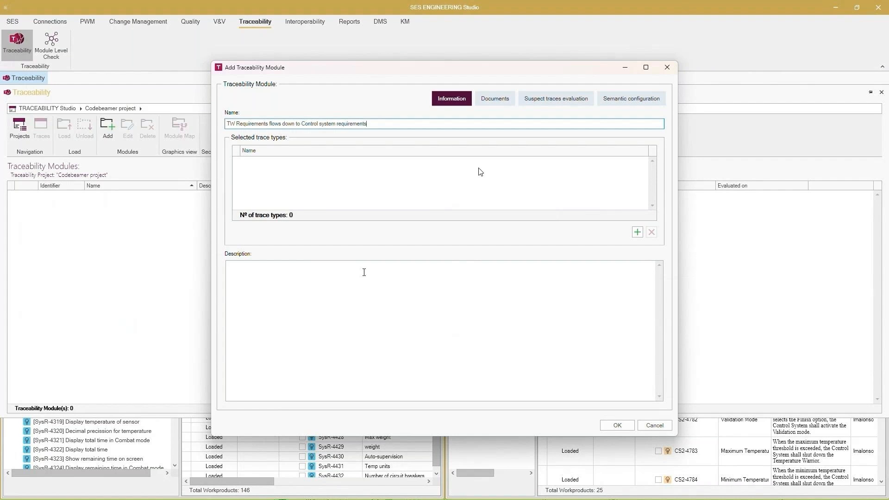
- Add the Allocates, Derives and Flow-Down trace types to the module
{"action": "right_click", "coordinate": [326, 179]}
{"action": "left_click", "coordinate": [336, 185]}
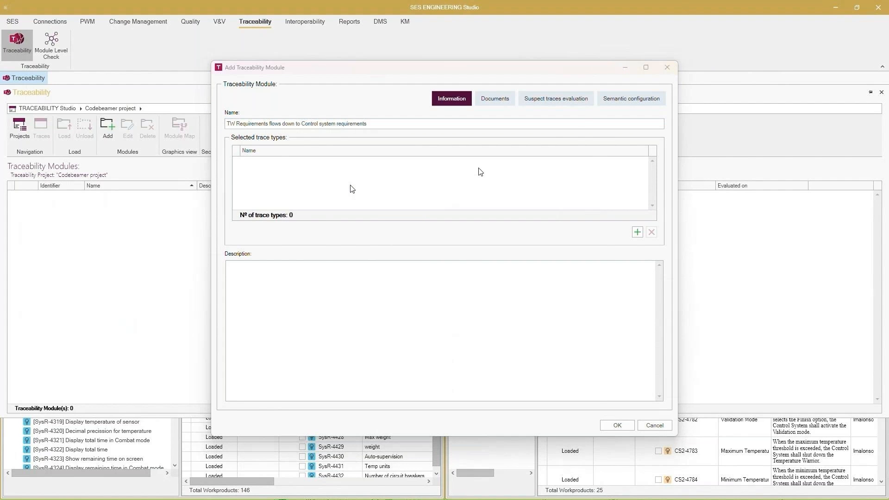
{"action": "left_click", "coordinate": [350, 211], "text": "shift"}
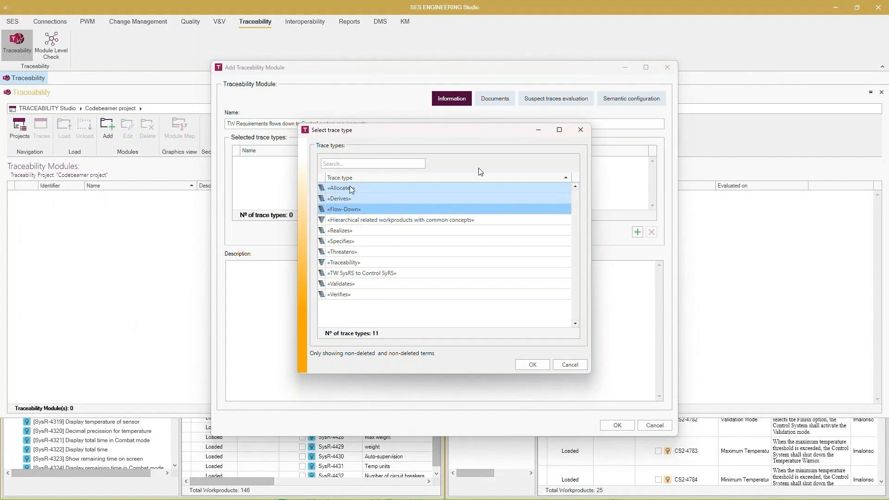
{"action": "left_click", "coordinate": [532, 365]}
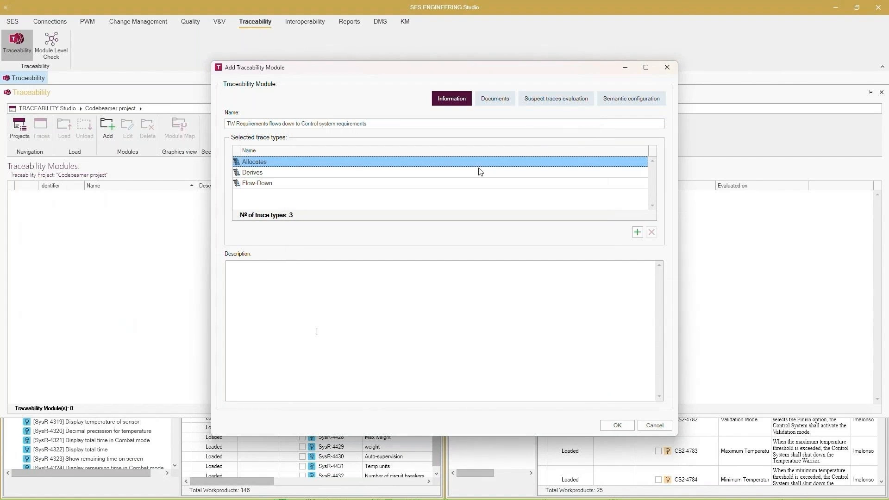
- Choose System Requirements as source tracker and Control System as target tracker
{"action": "left_click", "coordinate": [496, 101]}
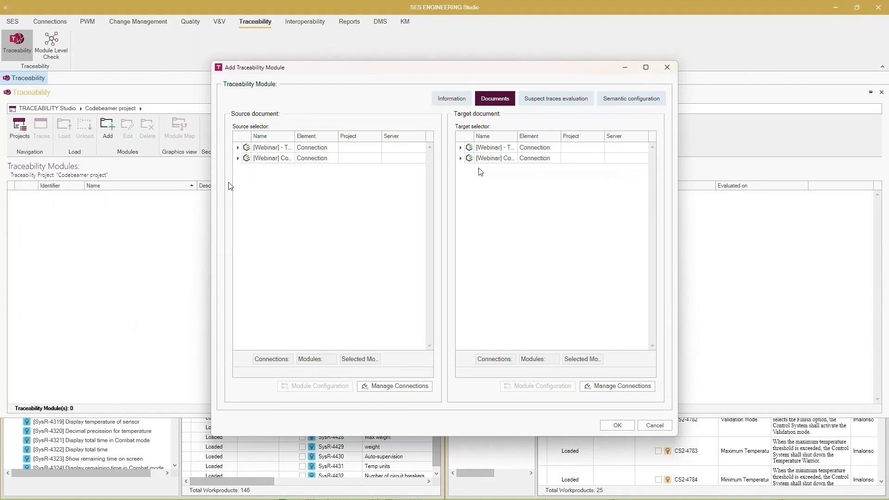
{"action": "double_click", "coordinate": [331, 74]}
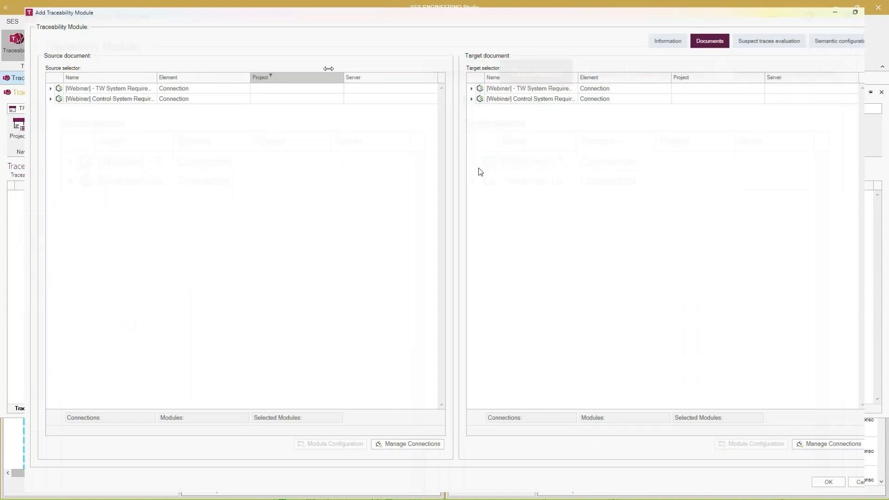
{"action": "left_click", "coordinate": [26, 84]}
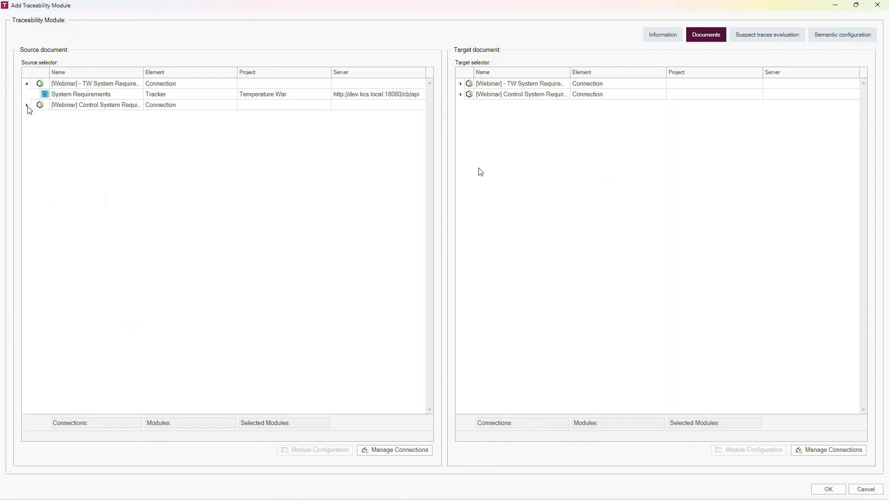
{"action": "left_click", "coordinate": [26, 105]}
{"action": "left_click", "coordinate": [86, 97]}
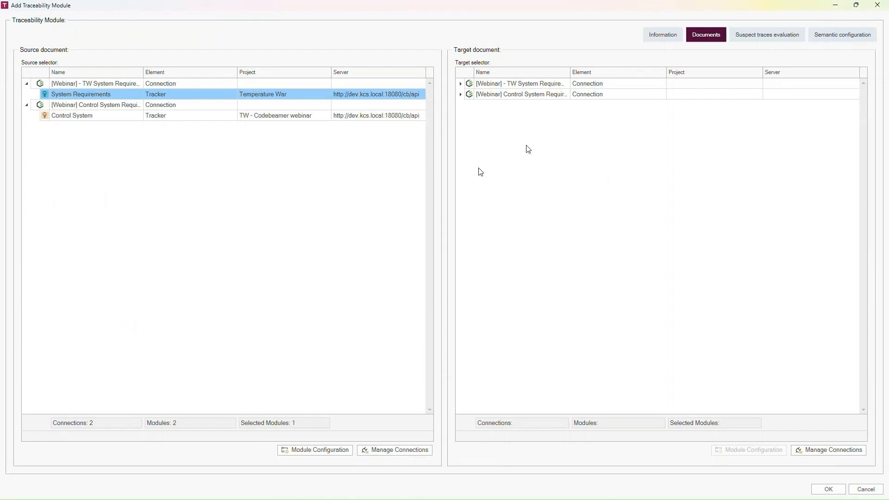
{"action": "left_click", "coordinate": [460, 94]}
{"action": "left_click", "coordinate": [519, 106]}
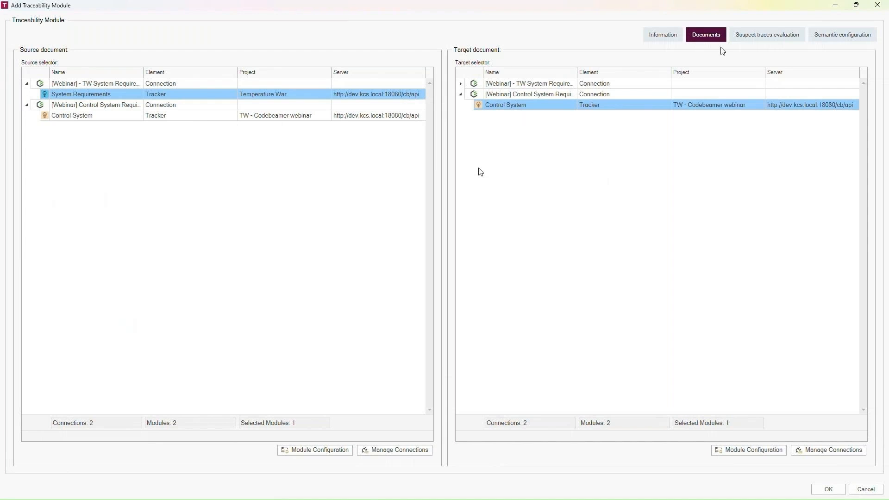
- Set the semantic threshold to 90 with Similarity matching and create the module
{"action": "left_click", "coordinate": [853, 39]}
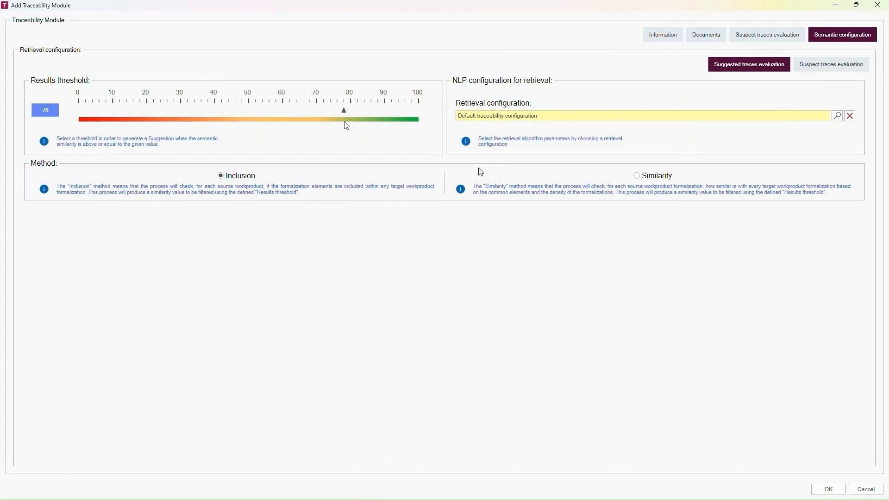
{"action": "left_click_drag", "start_coordinate": [345, 124], "coordinate": [386, 123]}
{"action": "left_click", "coordinate": [637, 177]}
{"action": "left_click", "coordinate": [828, 490]}
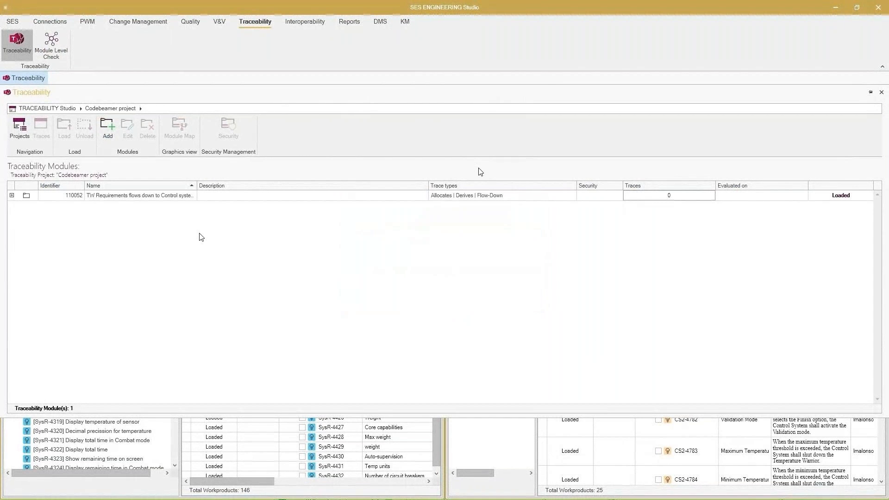
- Open the traces view of the new module 110052
{"action": "left_click", "coordinate": [141, 197]}
{"action": "double_click", "coordinate": [139, 196]}
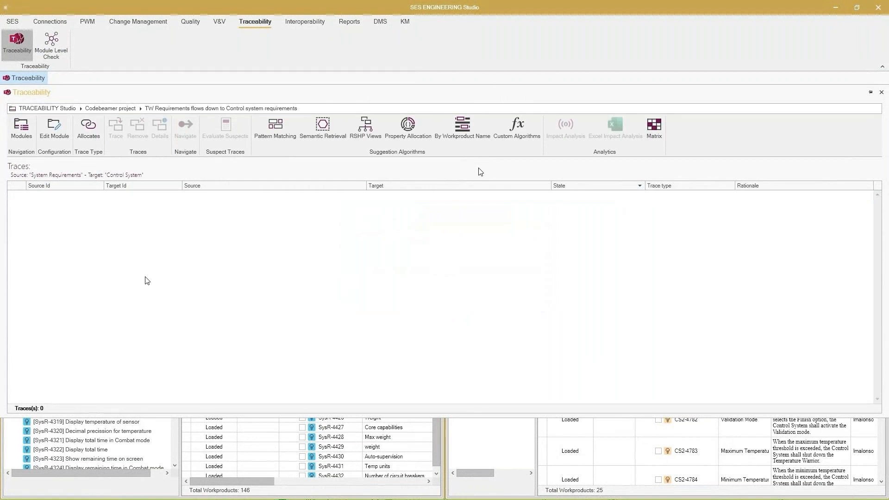
{"action": "left_click", "coordinate": [870, 93]}
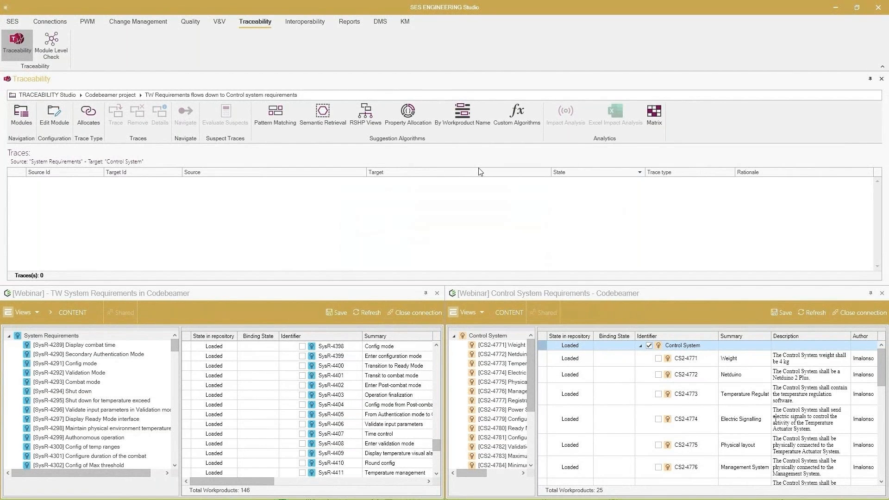
- Trace SysR-4402 Enter Post-combat mode to CS2-4774 Electric Signalling
{"action": "left_click", "coordinate": [387, 386]}
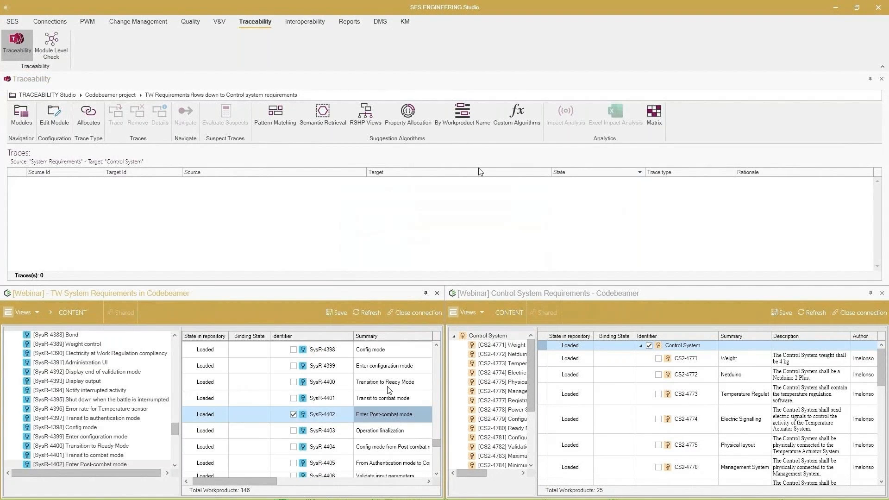
{"action": "left_click", "coordinate": [754, 430]}
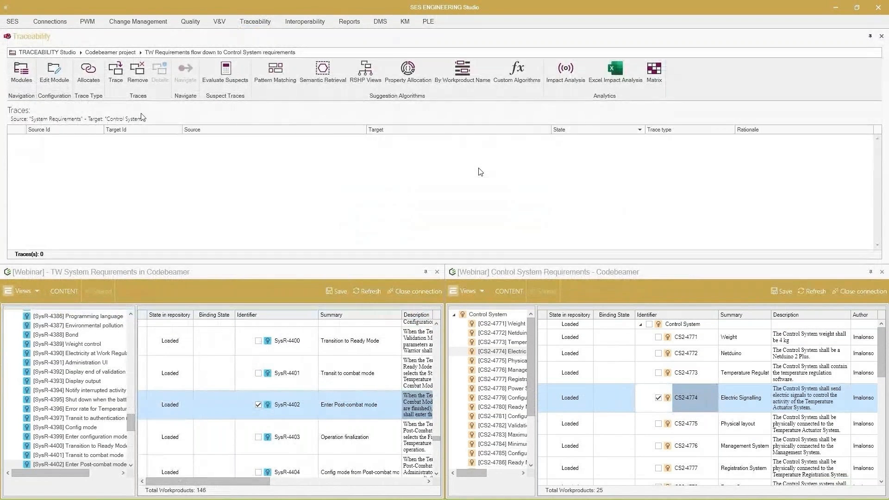
{"action": "left_click", "coordinate": [116, 78]}
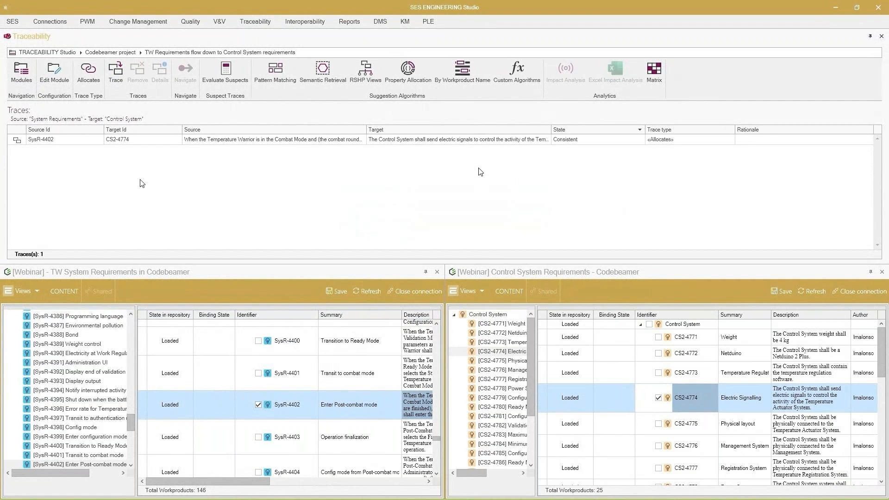
- Set the SysR-4402 → CS2-4774 trace type to Derives with rationale 'Rationale'
{"action": "left_click", "coordinate": [309, 140]}
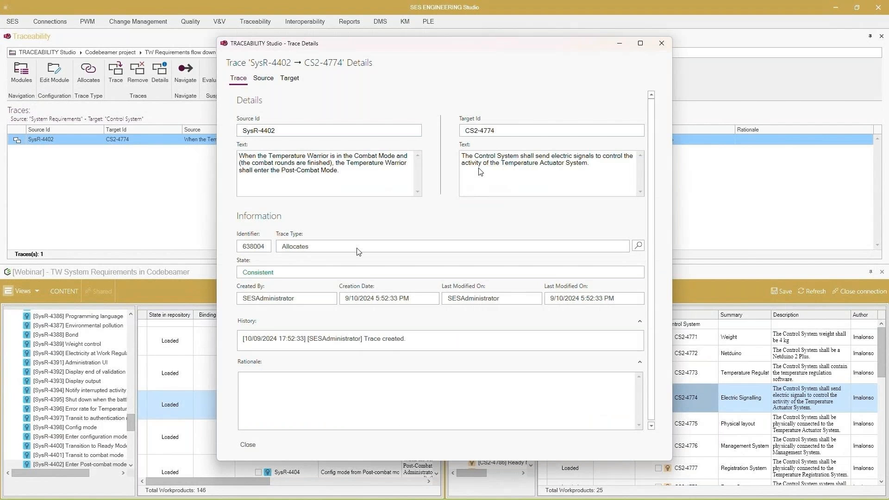
{"action": "left_click", "coordinate": [638, 246]}
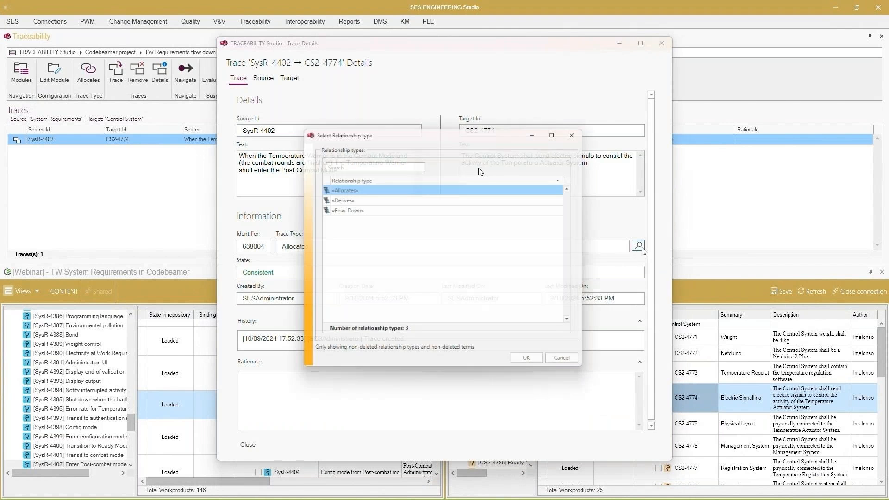
{"action": "double_click", "coordinate": [369, 199]}
{"action": "left_click", "coordinate": [472, 398]}
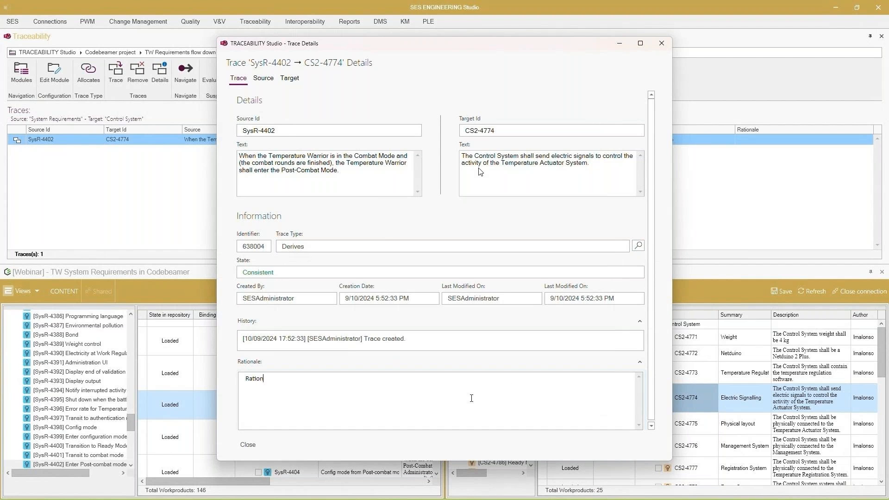
{"action": "left_click", "coordinate": [256, 449]}
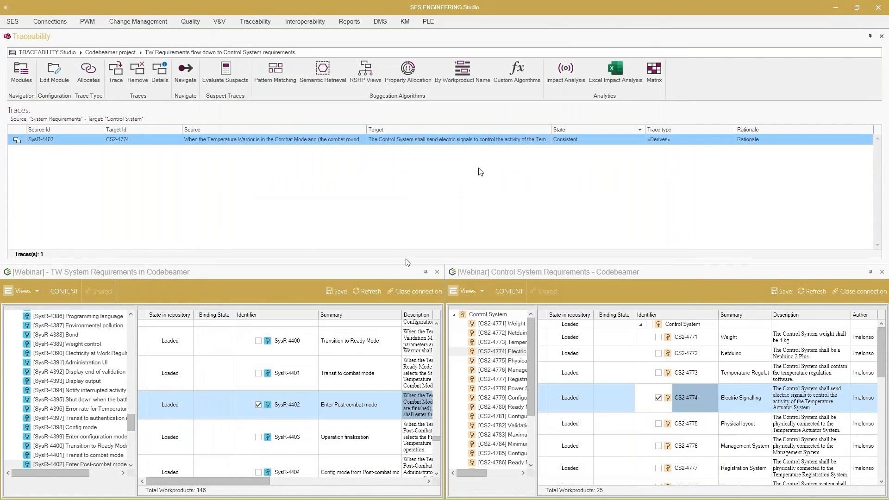
- Generate semantic Flow-Down suggestions (SysR-4390→CS2-4789, SysR-4382→CS2-4788) and select the SysR-4390 suggestion
{"action": "left_click", "coordinate": [88, 76]}
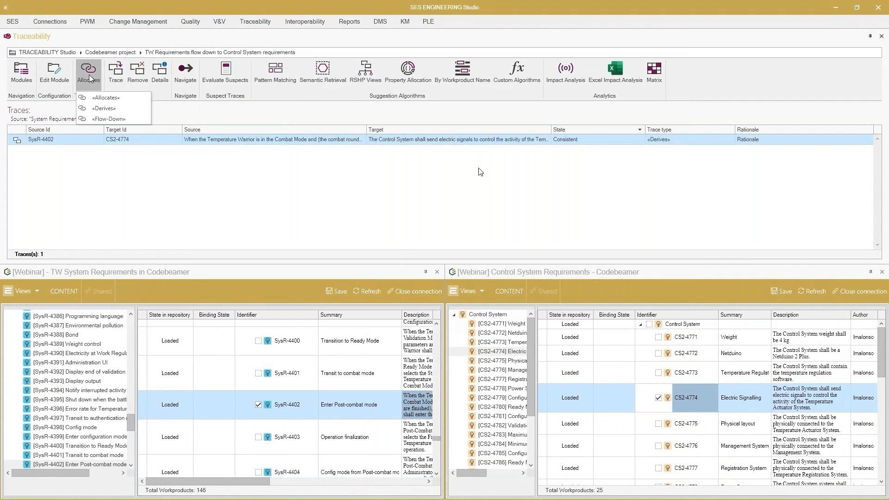
{"action": "left_click", "coordinate": [111, 119]}
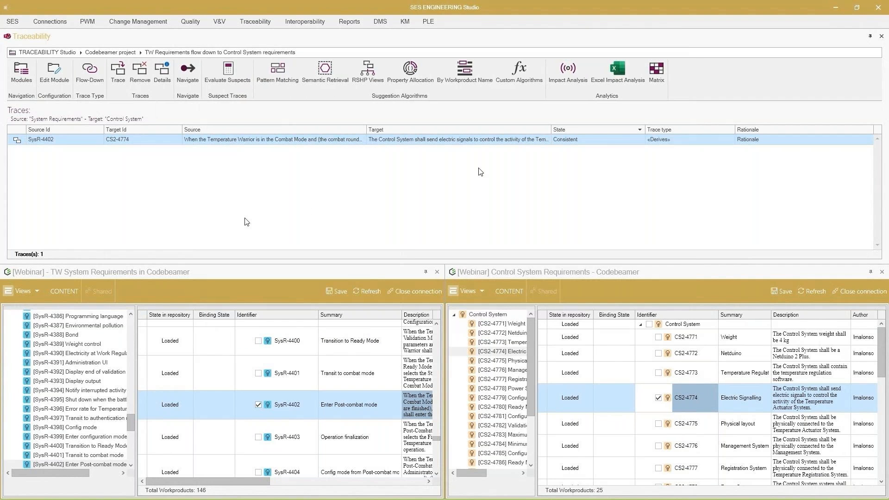
{"action": "left_click", "coordinate": [327, 78]}
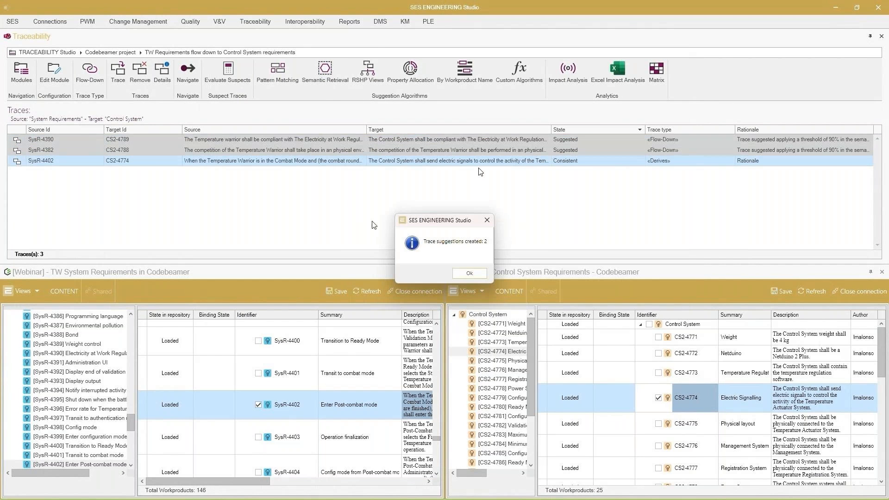
{"action": "left_click", "coordinate": [470, 273]}
{"action": "left_click", "coordinate": [460, 139]}
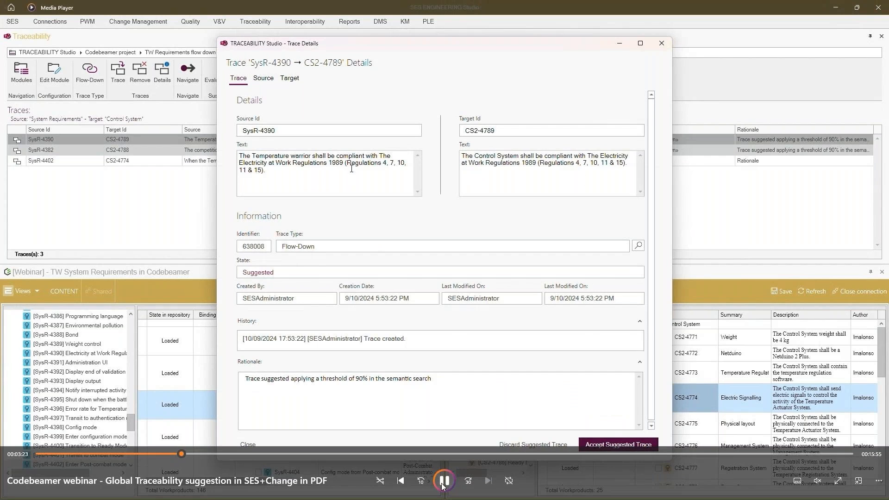
{"action": "left_click", "coordinate": [445, 483]}
- Resume the webinar and pause at the prompt to accept the SysR-4354 → CS2-4787 suggestion
{"action": "left_click", "coordinate": [443, 482]}
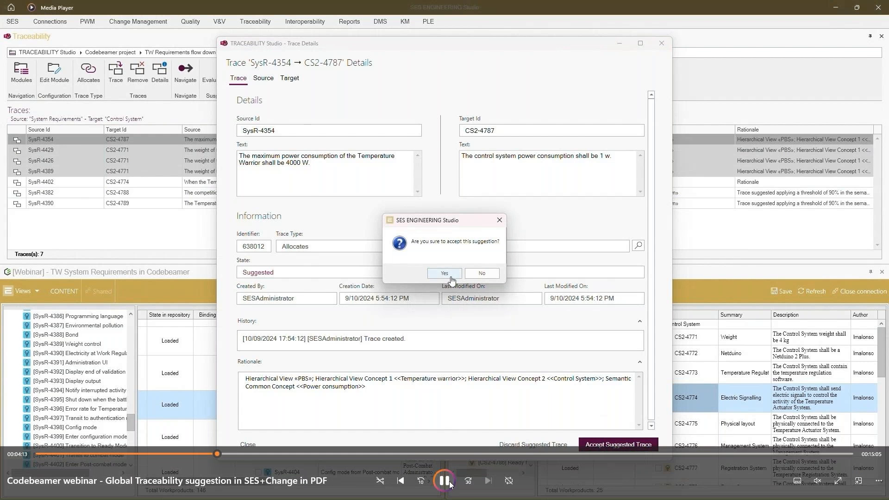
{"action": "left_click", "coordinate": [444, 481]}
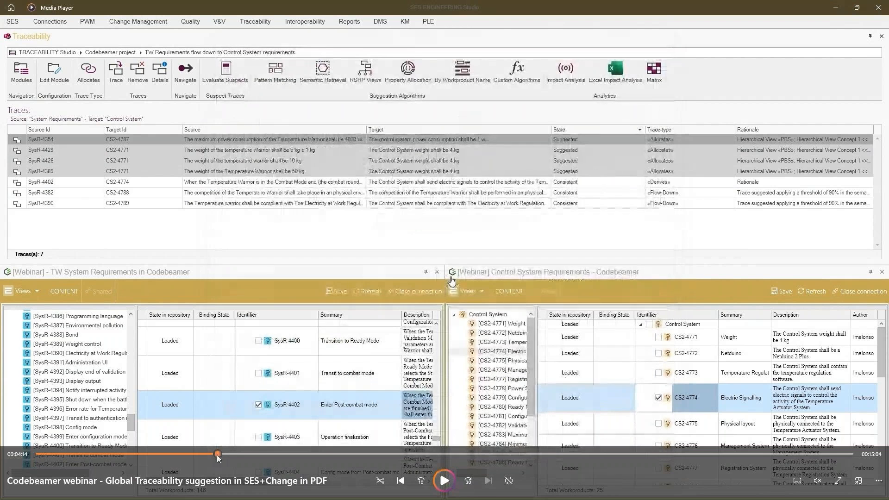
- Rewind the webinar to 00:04:03, back to the SysR-4354 → CS2-4787 Allocates trace details
{"action": "left_click", "coordinate": [211, 454]}
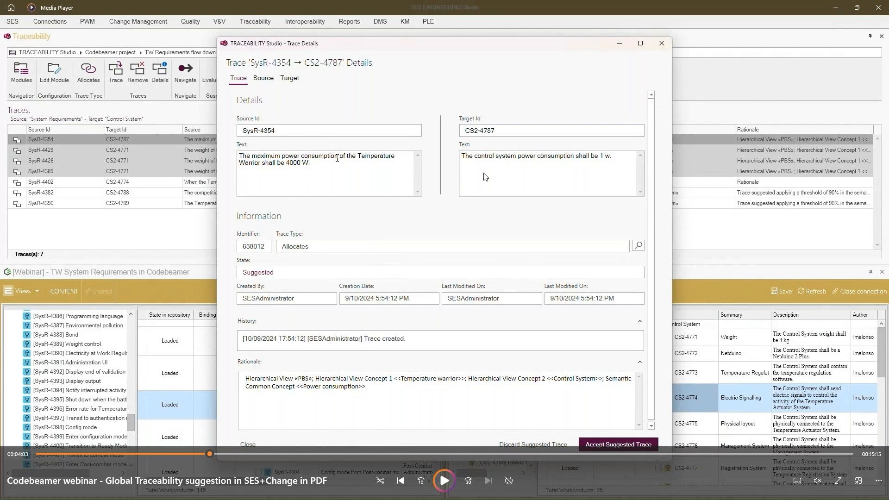
- Play the webinar on through the Codebeamer connections and Traceability Modules list
{"action": "left_click", "coordinate": [444, 481]}
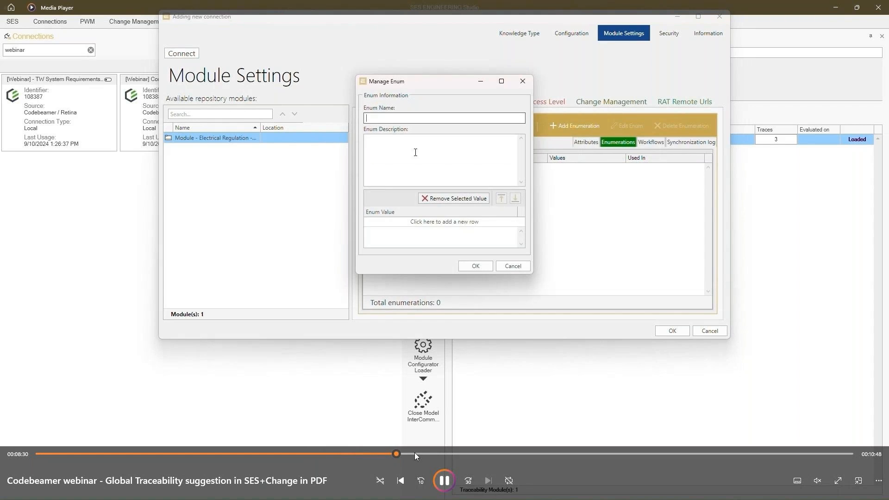
- Jump ahead to about 00:09:38, where the [Webinar] - IEC 99999 PDF connection appears
{"action": "left_click", "coordinate": [415, 451]}
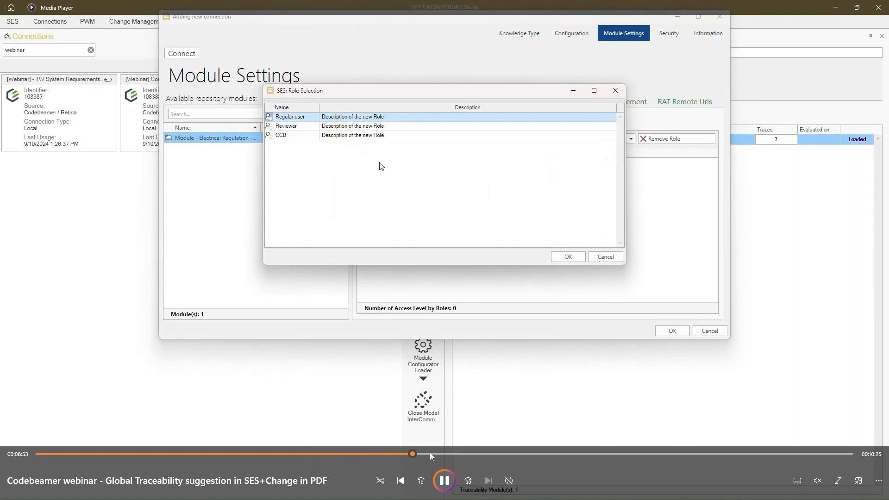
{"action": "left_click", "coordinate": [438, 454]}
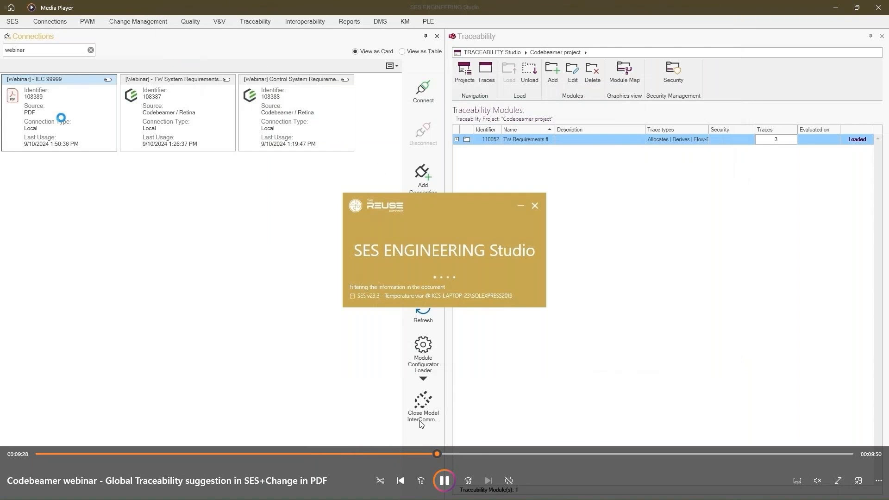
- Skip past the document loading to the IEC 99999 connection's 28 loaded workproducts
{"action": "left_click", "coordinate": [452, 453]}
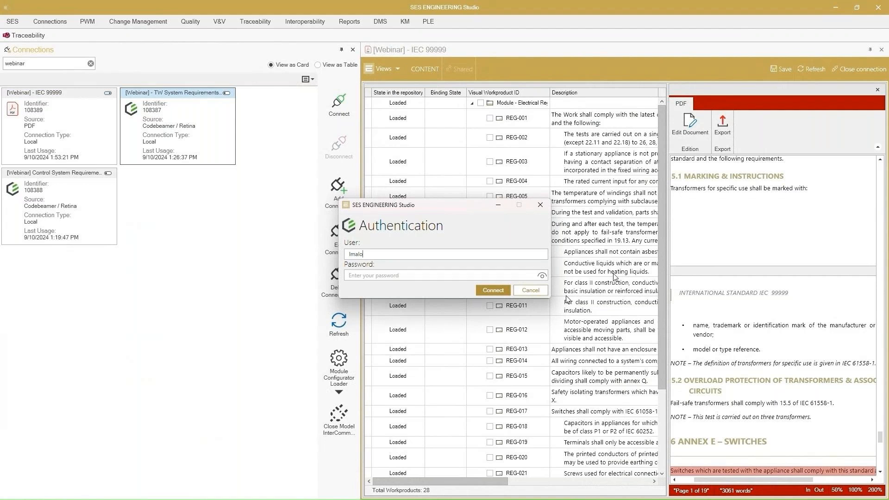
- Enter the login credentials to connect to TW System Requirements in Codebeamer, loading 146 workproducts
{"action": "type", "text": "nso"}
{"action": "key", "text": "Tab"}
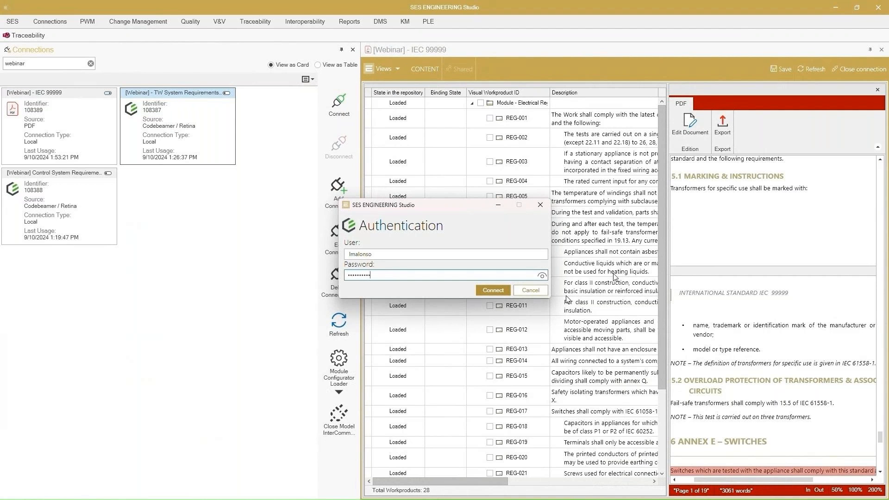
{"action": "key", "text": "Return"}
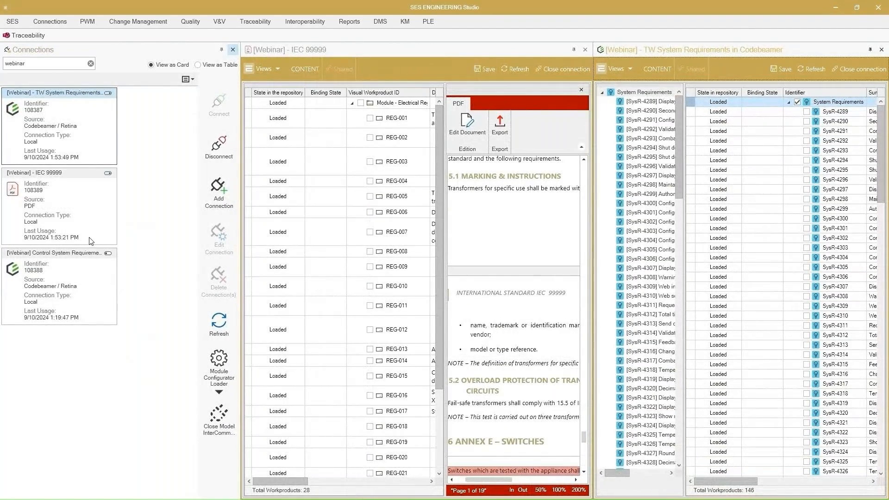
- Hide the Connections panel and begin a Regulates relationship with roles Regulation (REG) and Requirement
{"action": "left_click", "coordinate": [233, 49]}
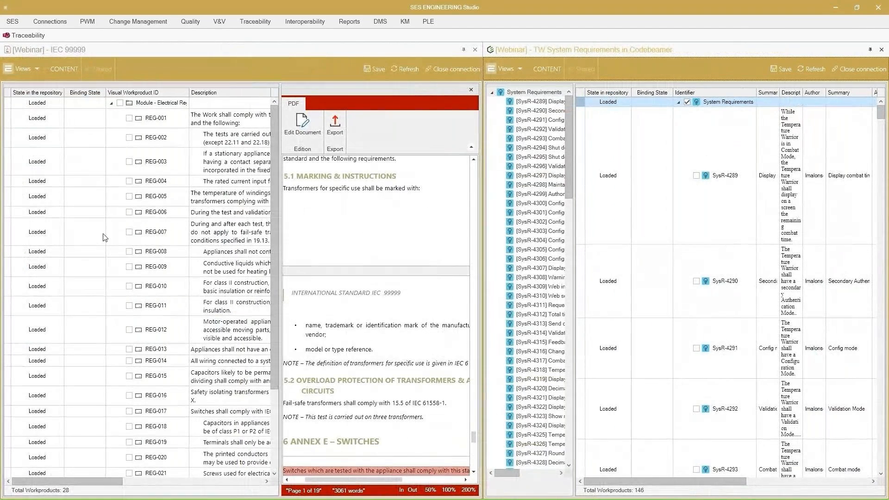
{"action": "left_click", "coordinate": [549, 453]}
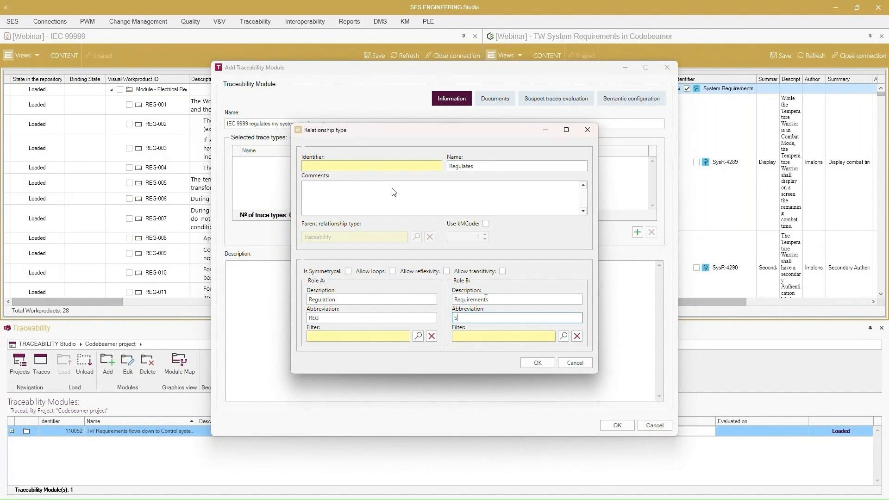
- Finish the Role B abbreviation SysR and create the module with Regulates as its trace type
{"action": "type", "text": "ysR"}
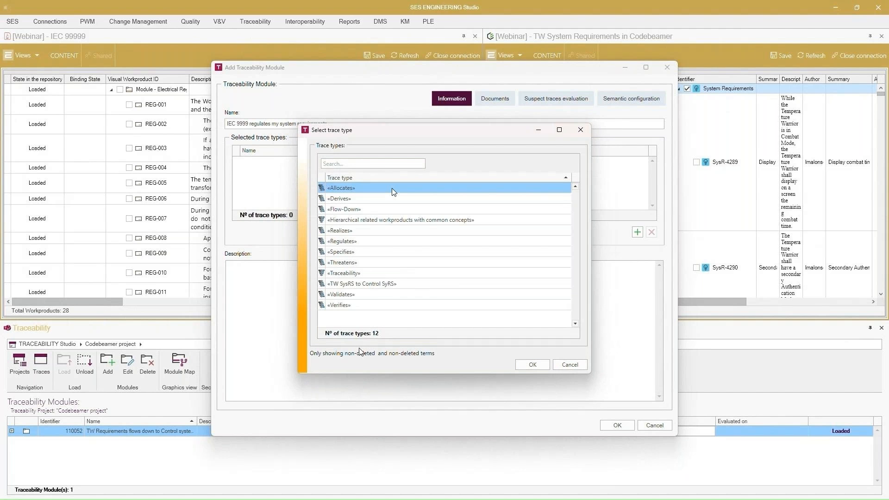
{"action": "left_click", "coordinate": [357, 242]}
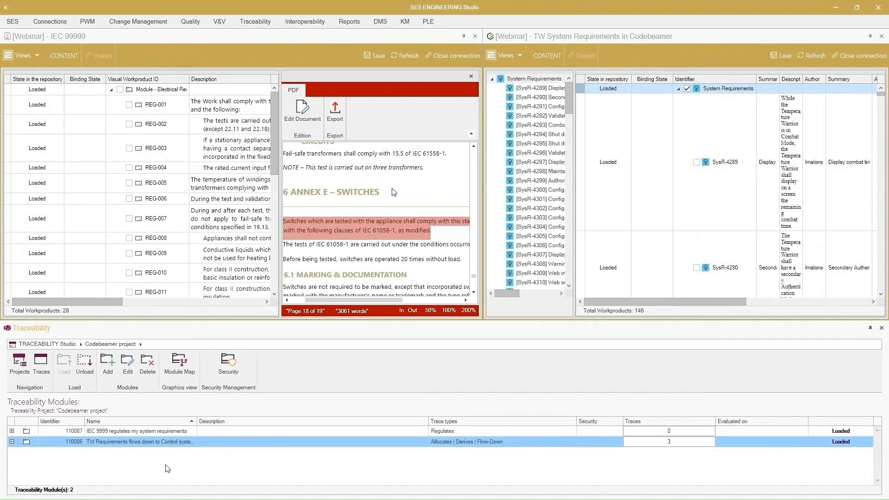
- Open the IEC 9999 regulates my system requirements module and widen the regulations grid
{"action": "left_click", "coordinate": [119, 431]}
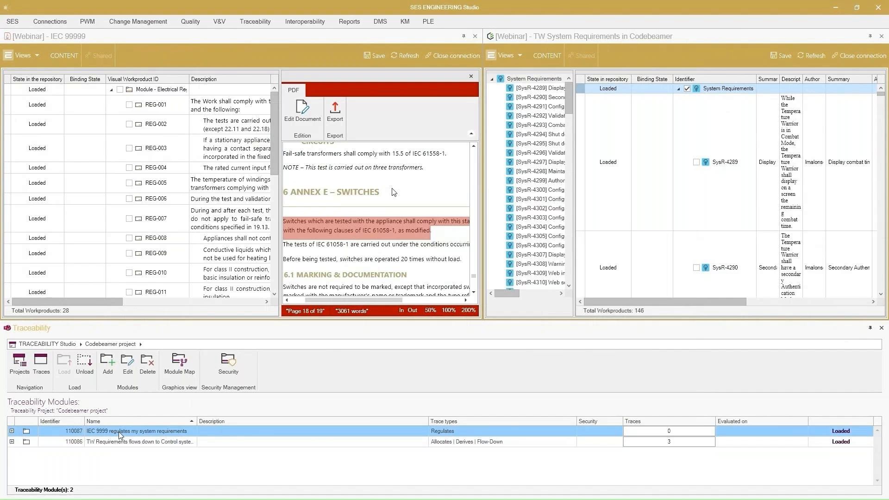
{"action": "double_click", "coordinate": [119, 431]}
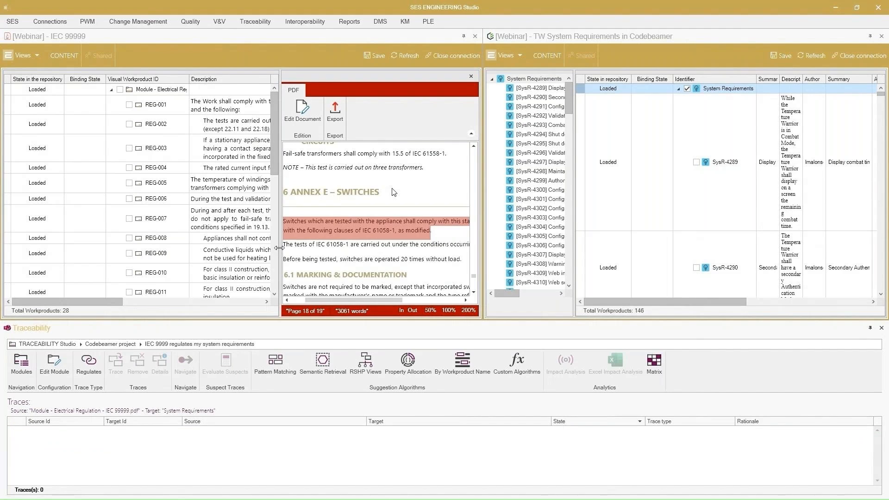
{"action": "left_click_drag", "start_coordinate": [280, 250], "coordinate": [348, 250]}
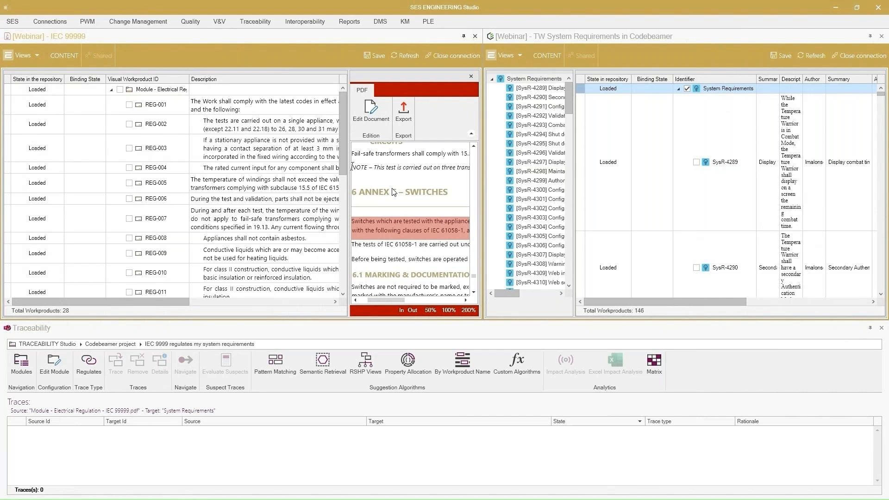
{"action": "left_click_drag", "start_coordinate": [351, 172], "coordinate": [400, 174]}
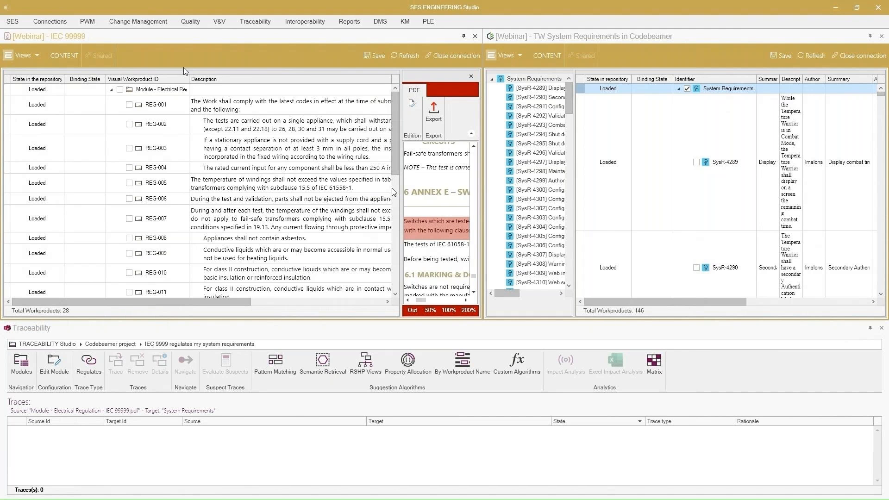
- Filter on 250 and create a Regulates trace from REG-004 to SysR-4290
{"action": "key", "text": "ctrl+f"}
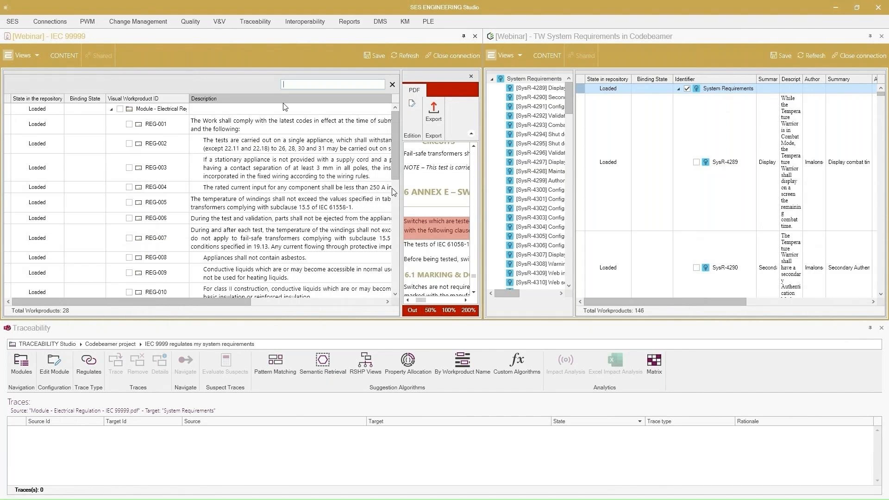
{"action": "type", "text": "250"}
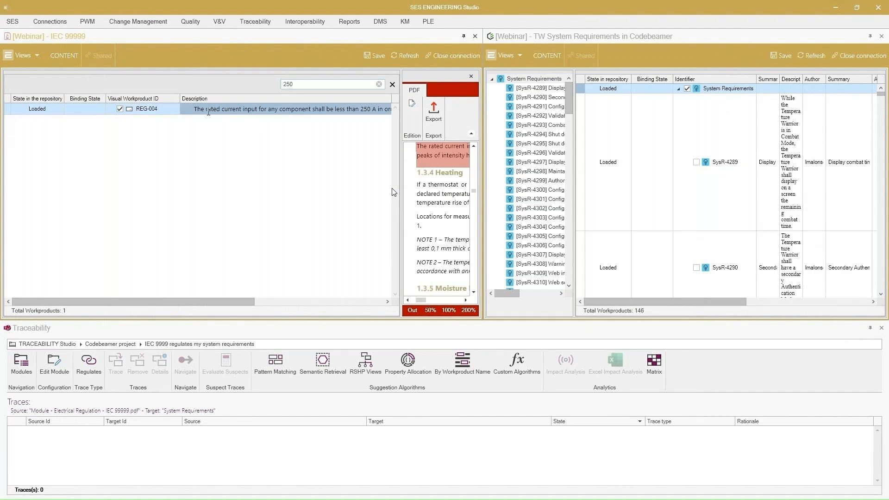
{"action": "left_click", "coordinate": [791, 236]}
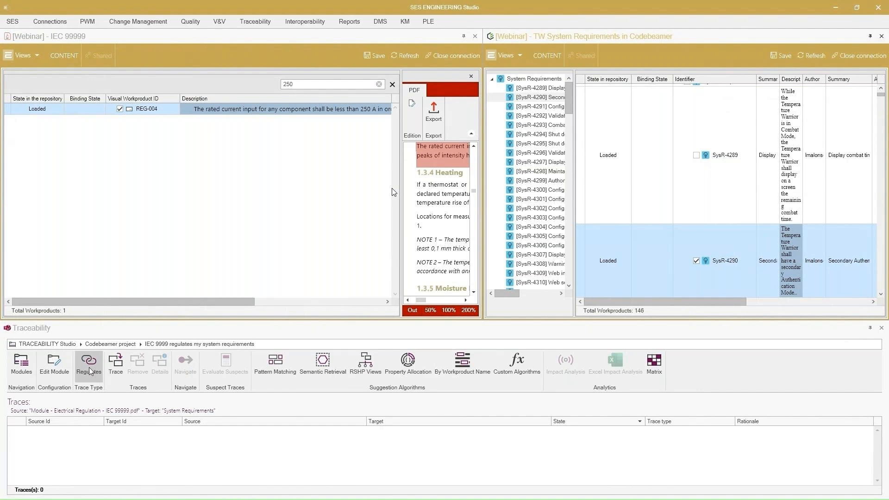
{"action": "left_click", "coordinate": [117, 377]}
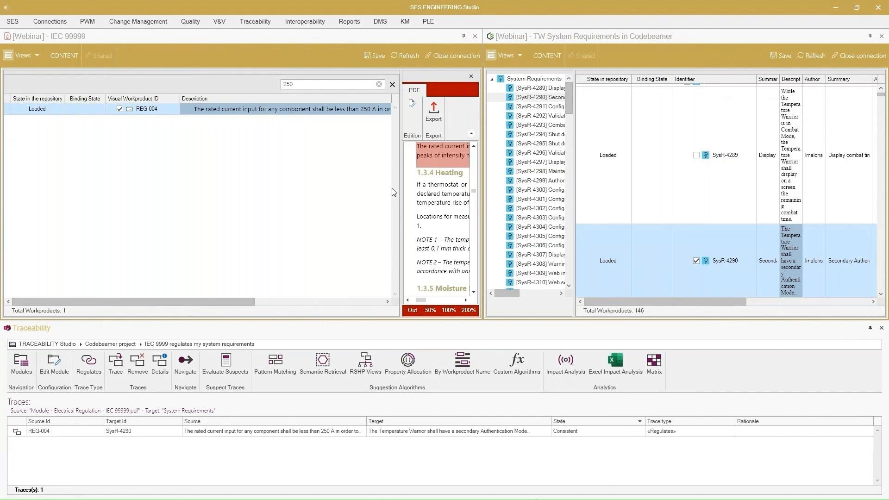
- Bring up the new REG-004 trace's actions menu and close it without exporting
{"action": "left_click", "coordinate": [271, 456]}
{"action": "right_click", "coordinate": [272, 459]}
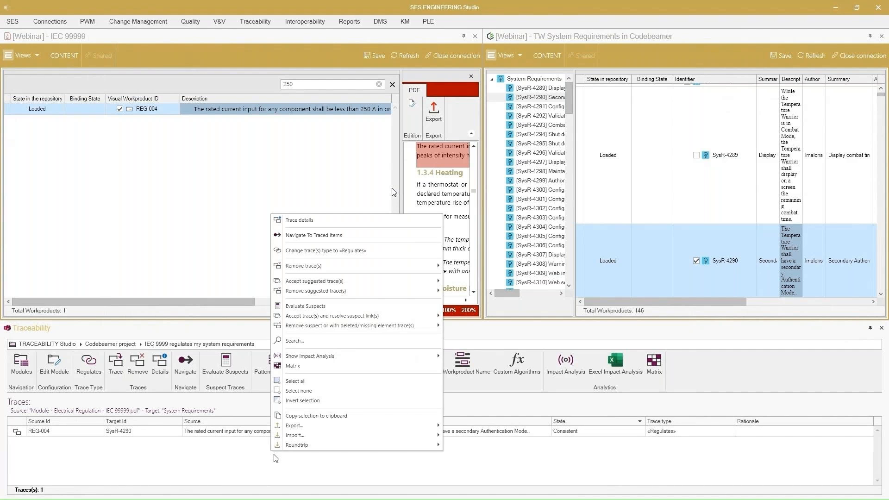
{"action": "mouse_move", "coordinate": [318, 425]}
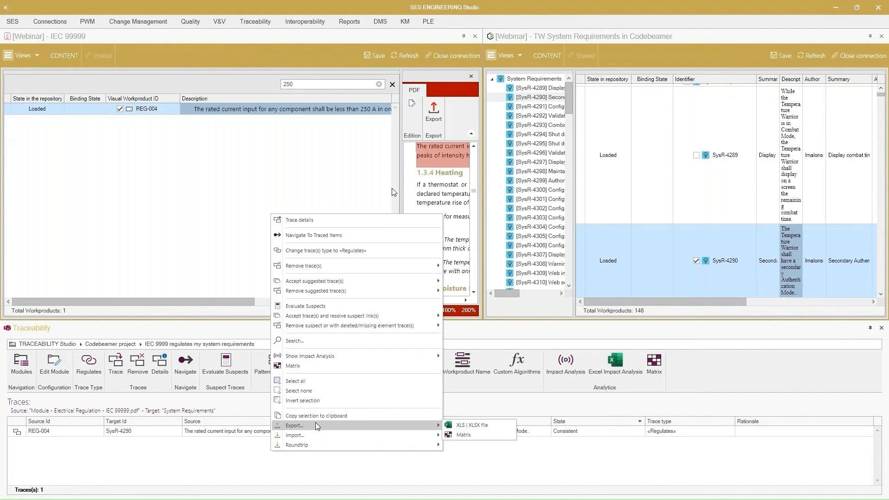
{"action": "left_click", "coordinate": [243, 462]}
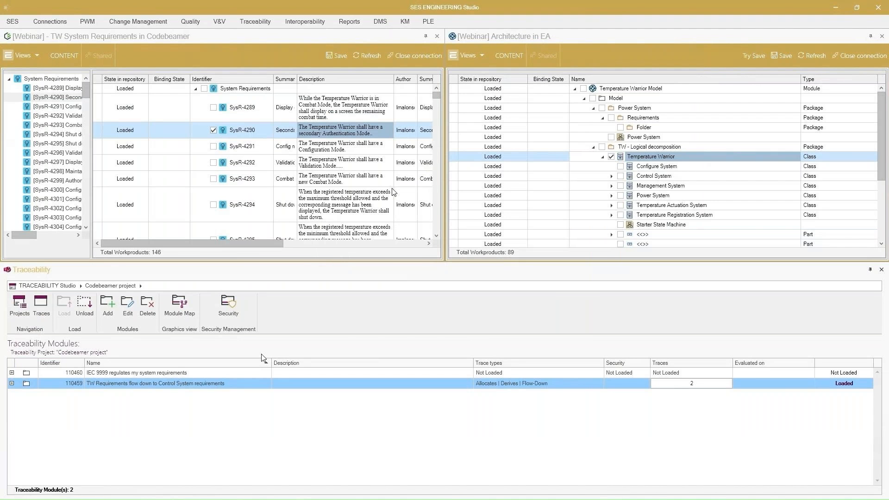
- Add a new traceability module with the pasted name and the «Realizes» trace type
{"action": "right_click", "coordinate": [285, 413]}
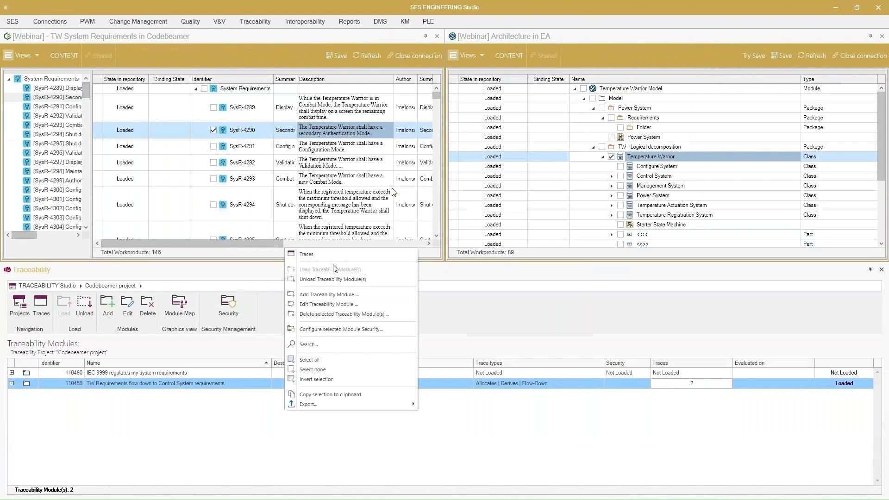
{"action": "left_click", "coordinate": [340, 295]}
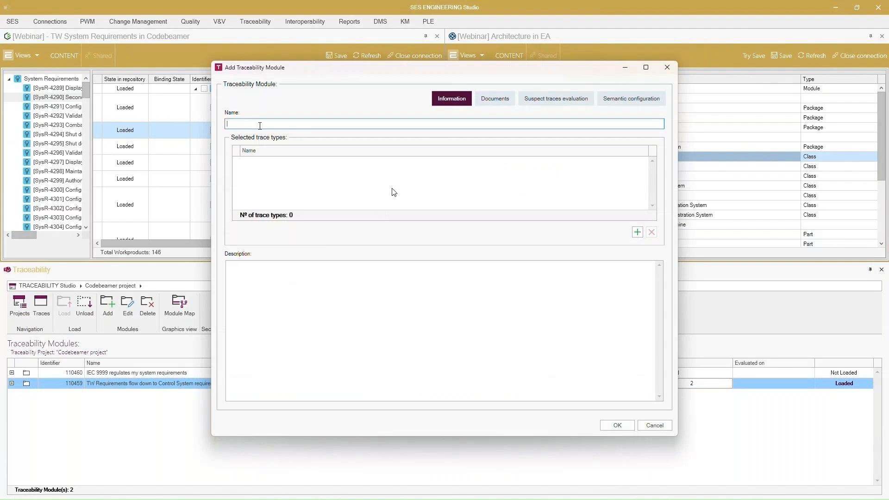
{"action": "type", "text": "TW System requirements are realized as an EA model"}
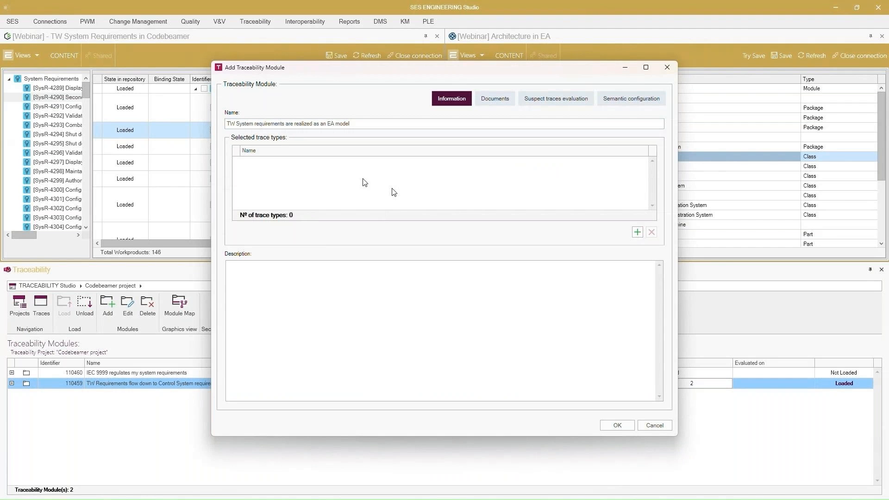
{"action": "right_click", "coordinate": [364, 182]}
{"action": "left_click", "coordinate": [391, 188]}
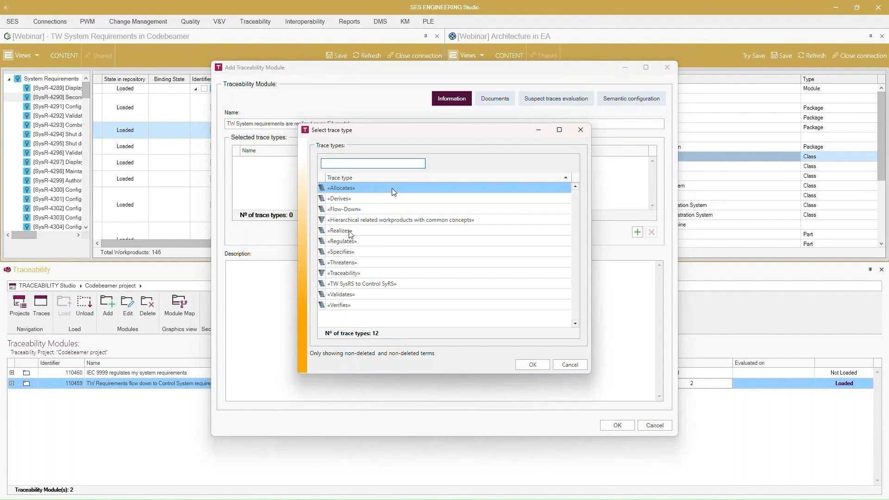
{"action": "double_click", "coordinate": [350, 232]}
- Set System Requirements as the source and the Temperature Warrior EA model as the target, then create the module
{"action": "left_click", "coordinate": [495, 98]}
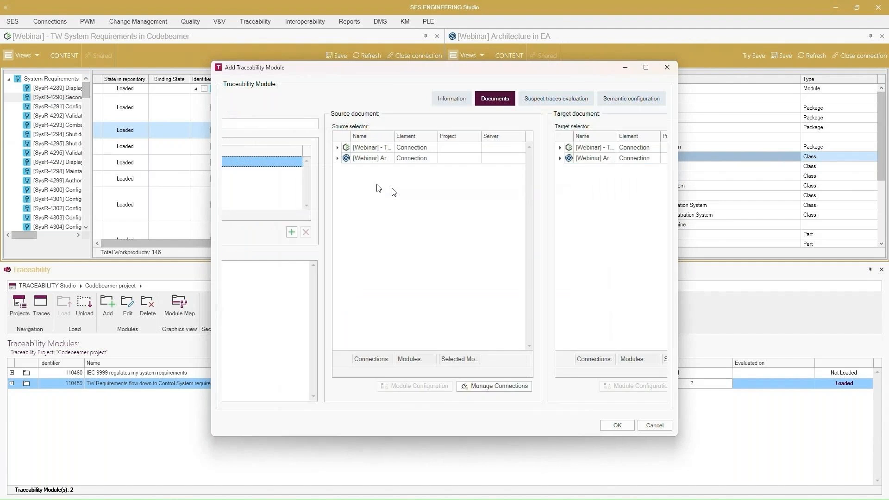
{"action": "left_click", "coordinate": [238, 147]}
{"action": "left_click", "coordinate": [272, 159]}
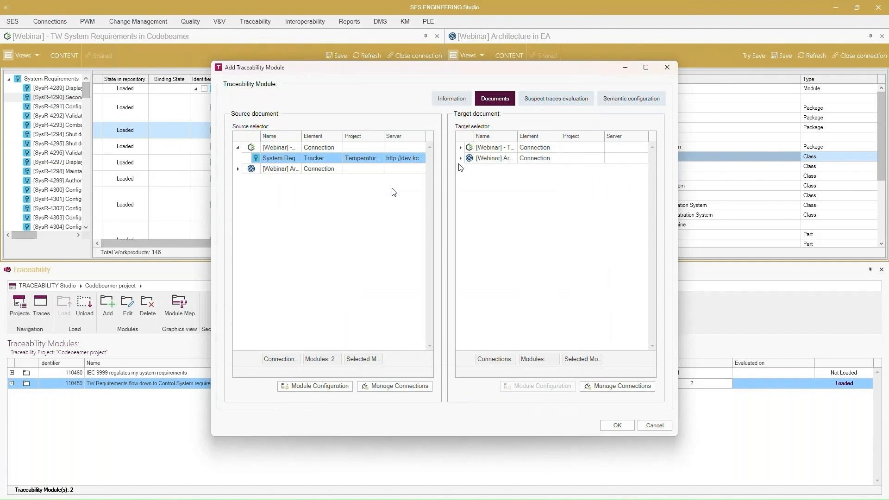
{"action": "left_click", "coordinate": [461, 158]}
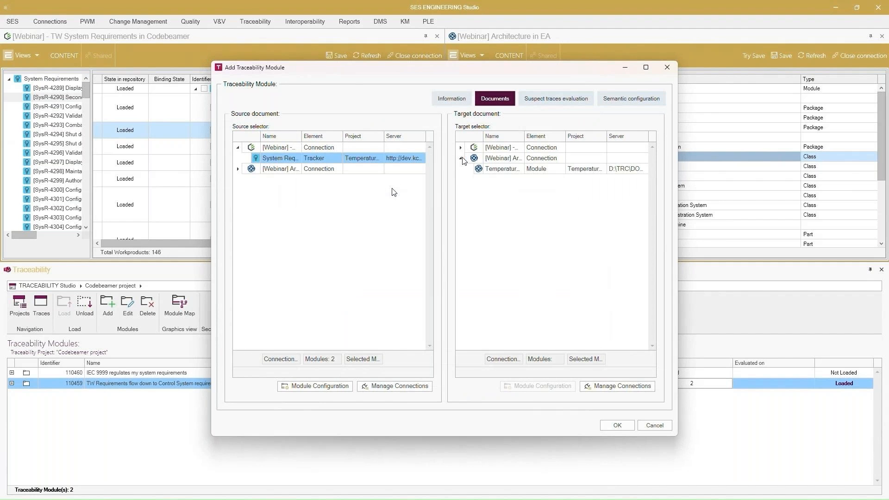
{"action": "left_click", "coordinate": [509, 171]}
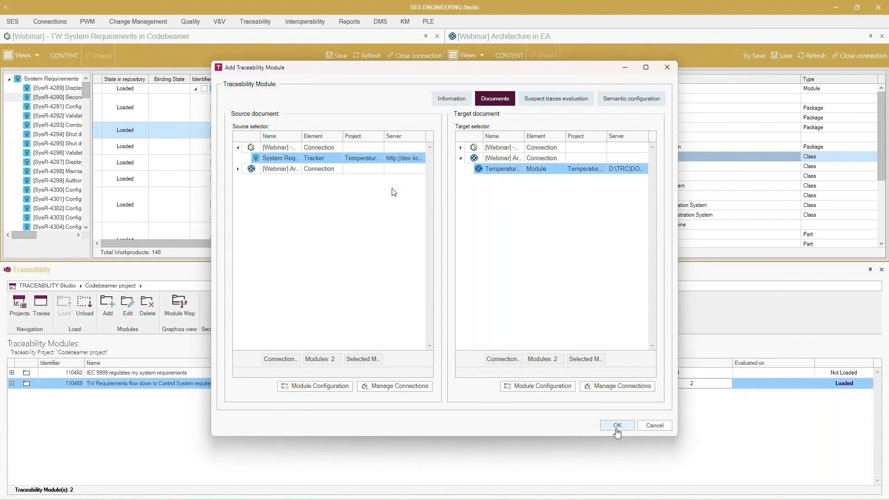
{"action": "left_click", "coordinate": [617, 426]}
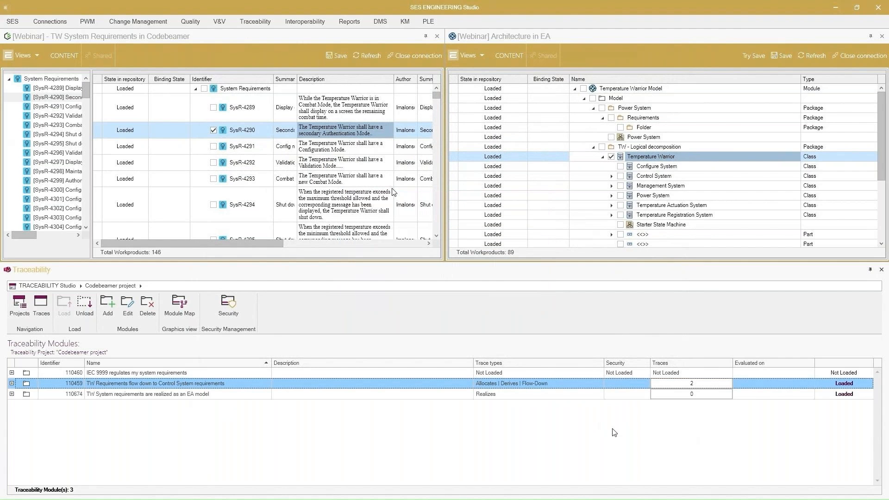
- In module 110674, trace requirement SysR-4291 to the Temperature Warrior class and select the new trace
{"action": "left_click", "coordinate": [160, 395]}
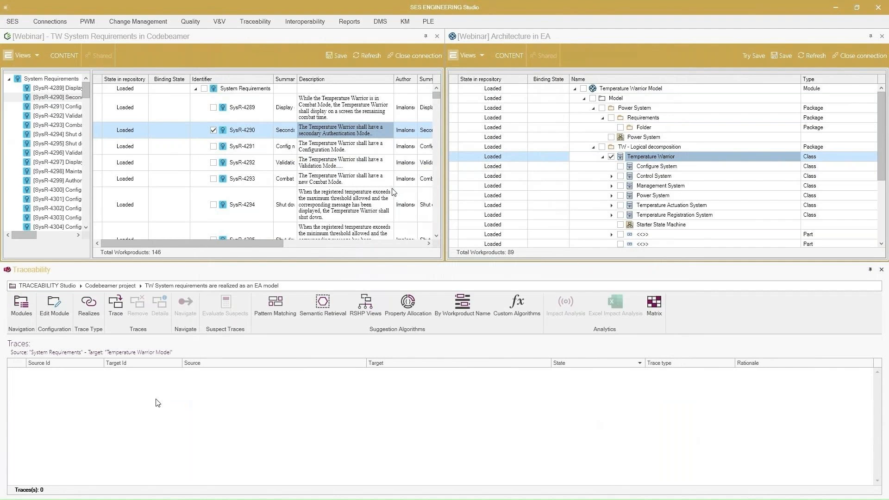
{"action": "left_click", "coordinate": [317, 146]}
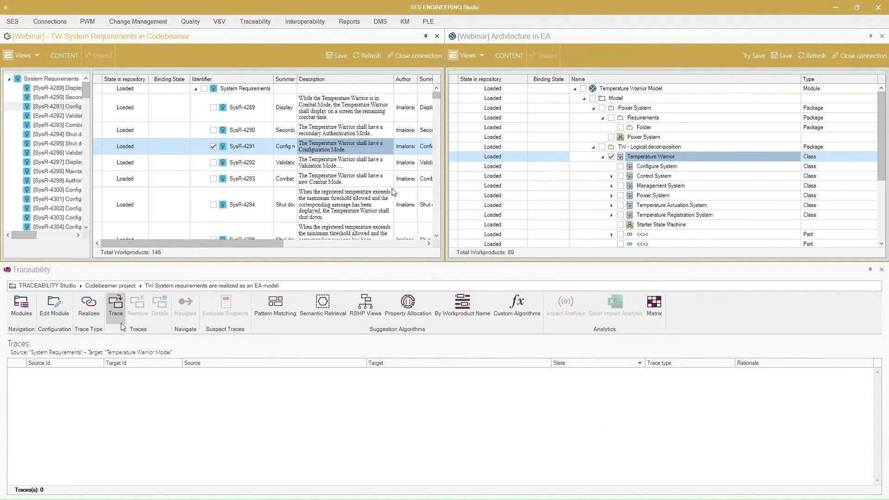
{"action": "left_click", "coordinate": [115, 308]}
{"action": "left_click", "coordinate": [345, 374]}
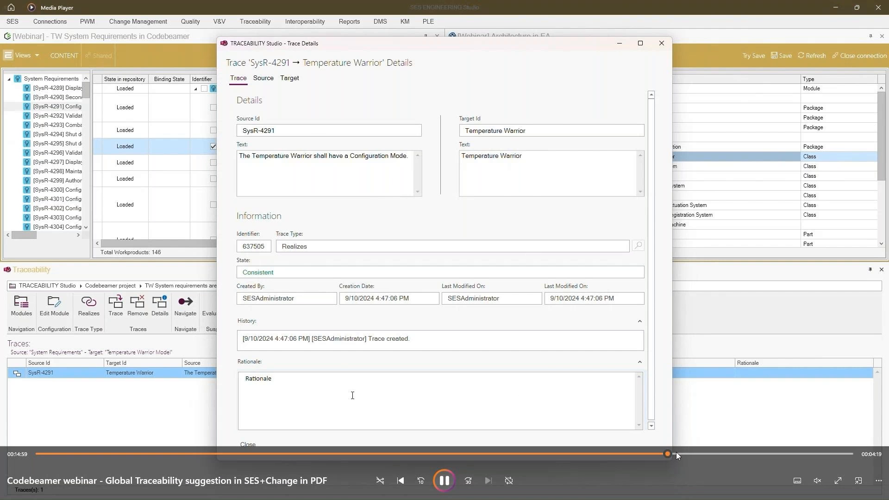
- Skip the webinar video forward to the scene with 321 suggested traces
{"action": "left_click", "coordinate": [676, 453]}
{"action": "left_click", "coordinate": [642, 453]}
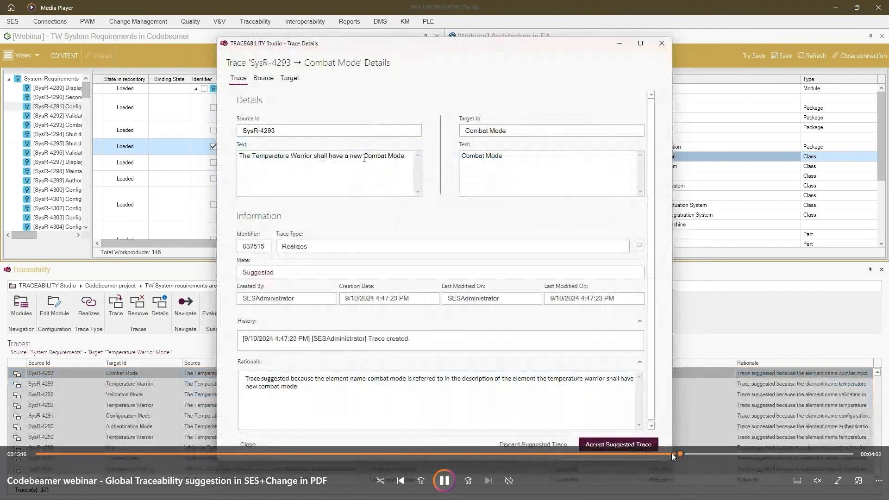
{"action": "left_click", "coordinate": [671, 453]}
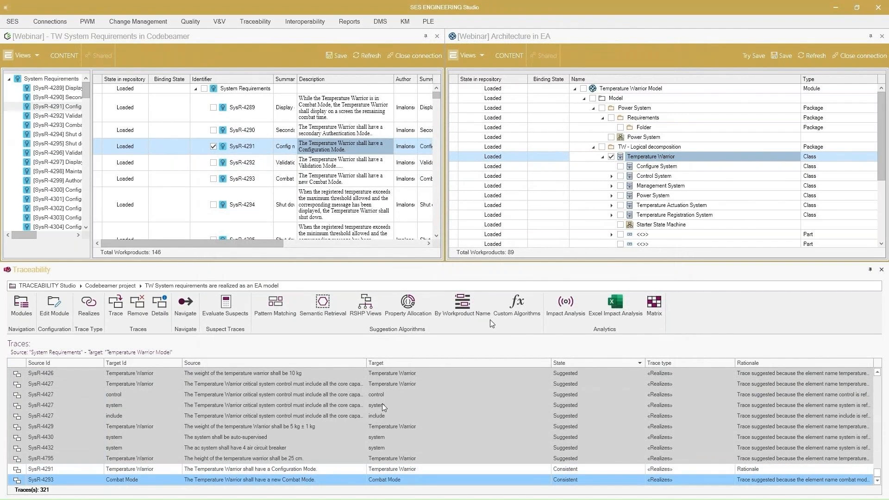
- Accept all suggested Realizes traces in the module, bringing it to 321 traces
{"action": "left_click", "coordinate": [382, 404]}
{"action": "right_click", "coordinate": [383, 406]}
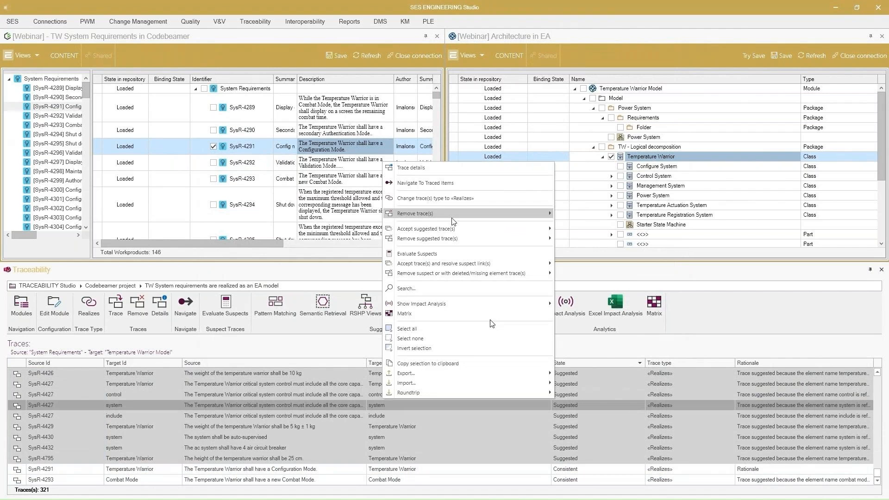
{"action": "mouse_move", "coordinate": [435, 229]}
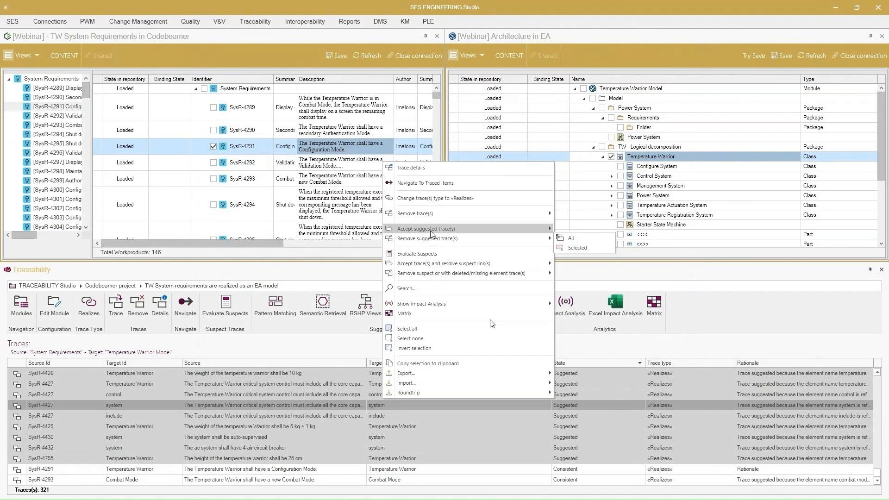
{"action": "left_click", "coordinate": [570, 226]}
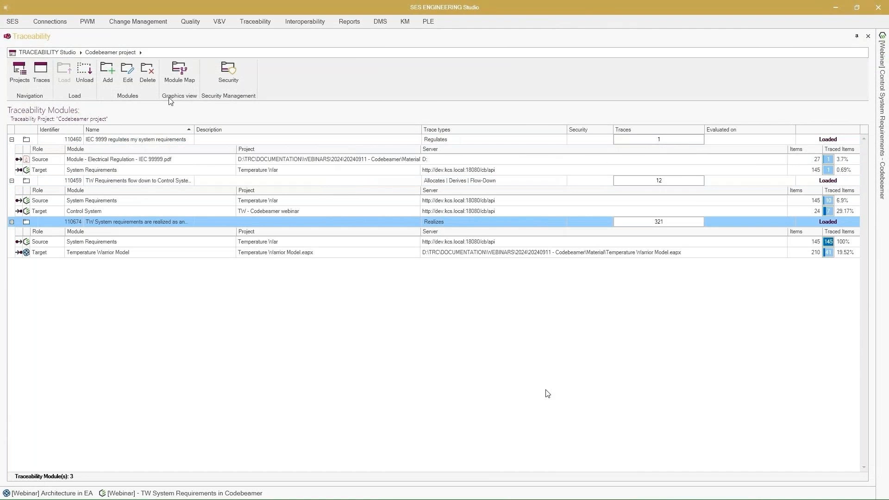
- Show the Module Map and drag the Temperature Warrior node beside the System Requirements node
{"action": "left_click", "coordinate": [188, 76]}
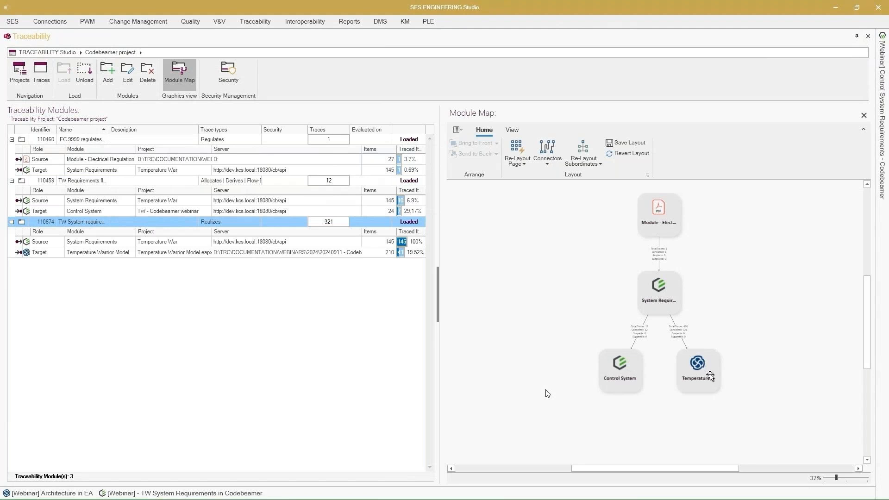
{"action": "left_click_drag", "start_coordinate": [708, 372], "coordinate": [787, 302]}
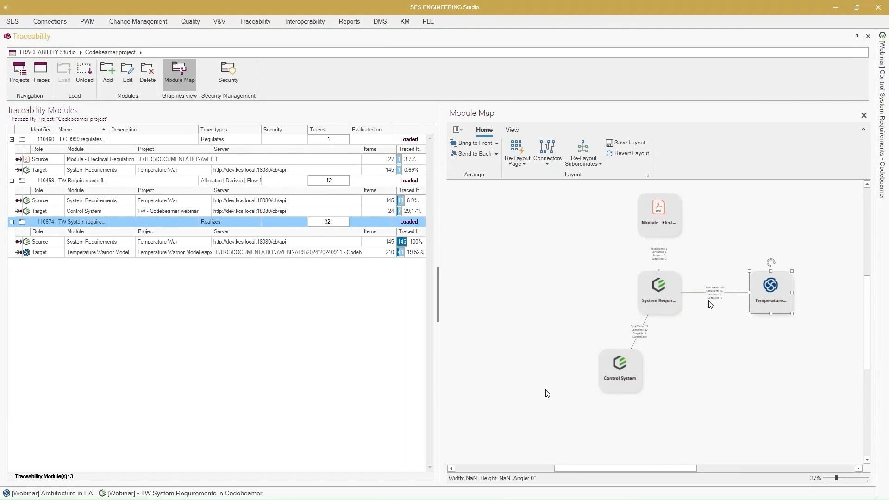
{"action": "mouse_move", "coordinate": [716, 299]}
{"action": "mouse_move", "coordinate": [767, 292]}
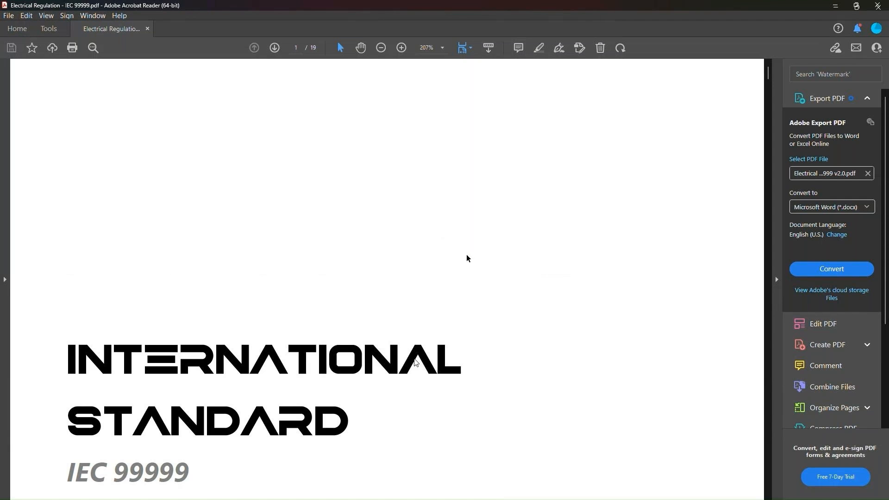
- Close the IEC 99999 PDF in Acrobat Reader
{"action": "left_click", "coordinate": [876, 5]}
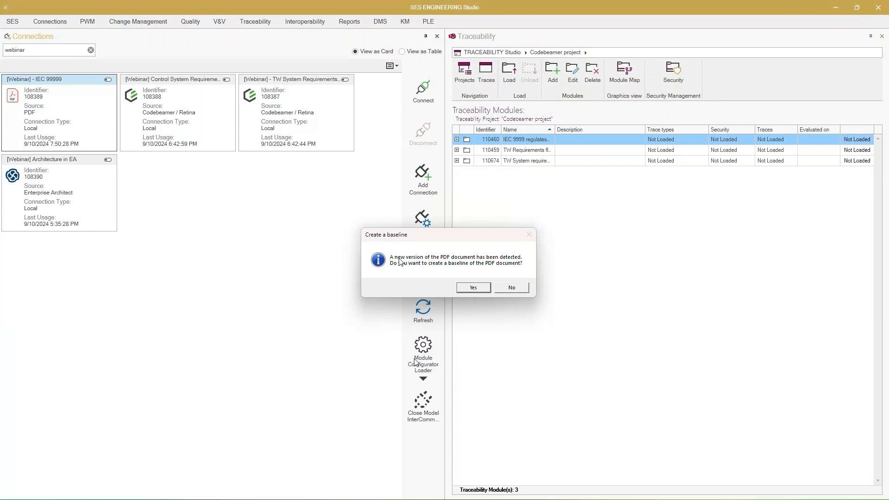
- Baseline the new IEC 99999 PDF version as 'Baselin' and hide the Connections panel
{"action": "left_click", "coordinate": [479, 287]}
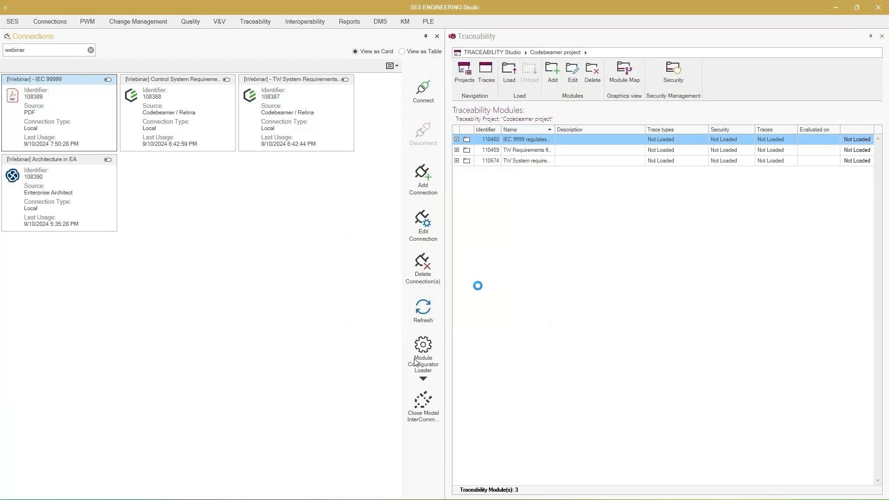
{"action": "type", "text": "Bas"}
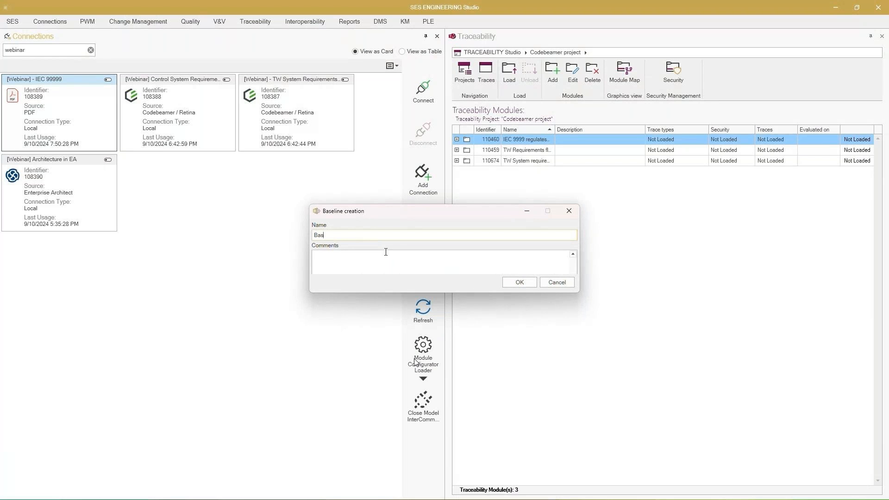
{"action": "type", "text": "eline ver.1.0"}
{"action": "left_click", "coordinate": [516, 283]}
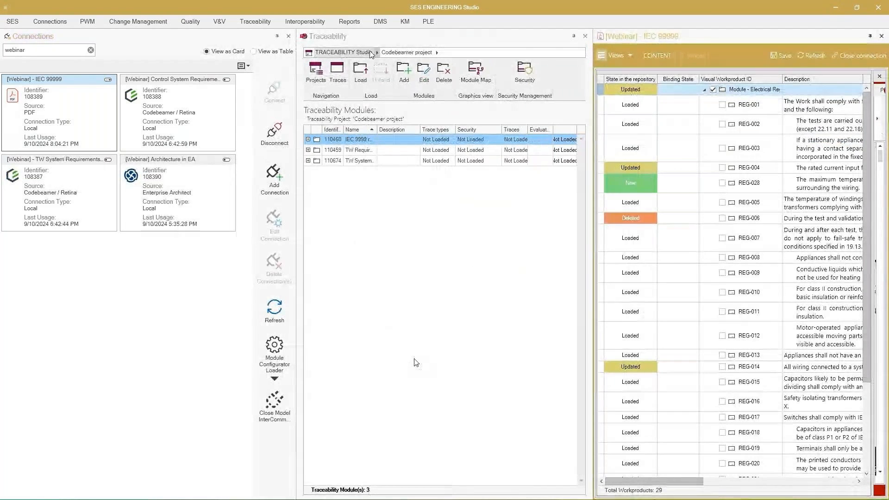
{"action": "left_click", "coordinate": [288, 36]}
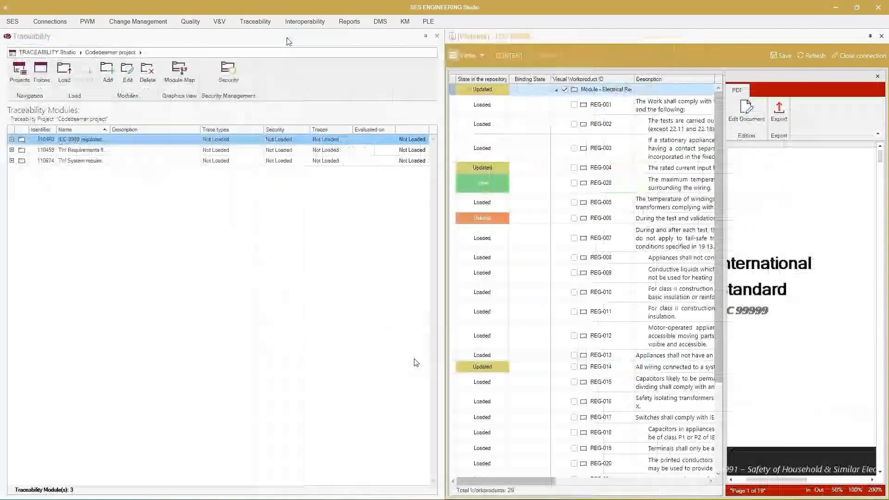
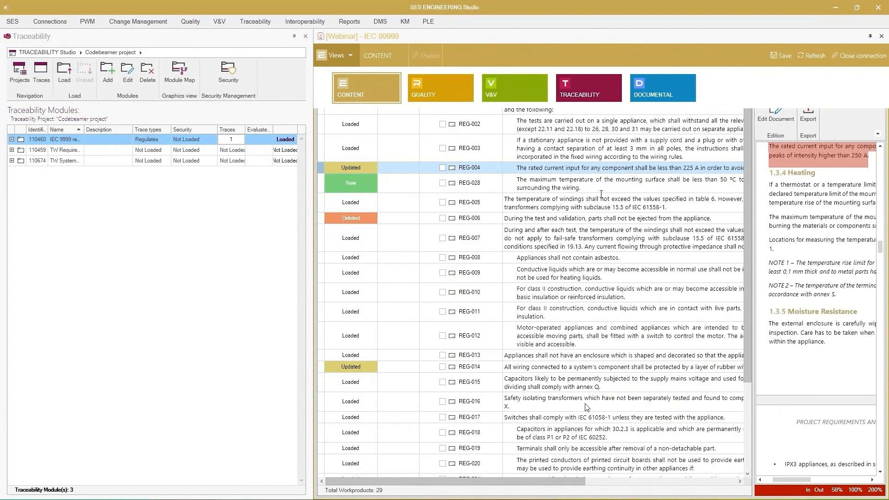
- Open Traceability Management for the IEC 99999 regulation and select the new REG-028 requirement
{"action": "left_click", "coordinate": [593, 105]}
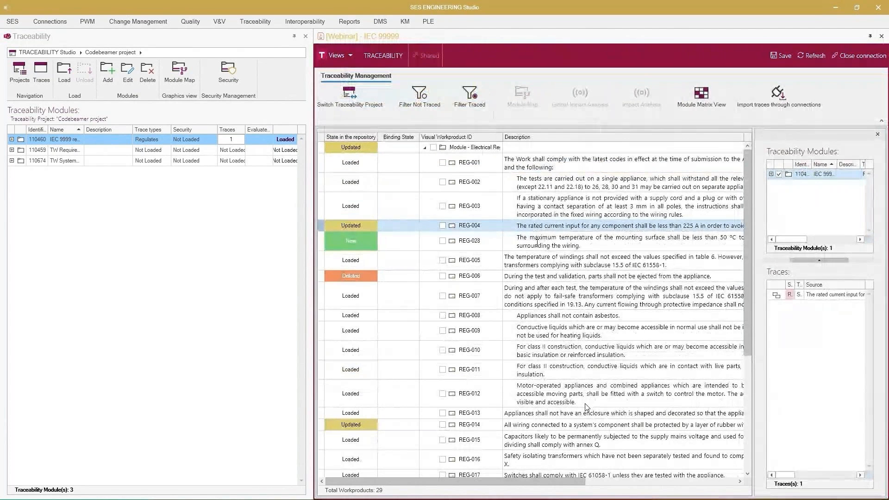
{"action": "left_click", "coordinate": [536, 240]}
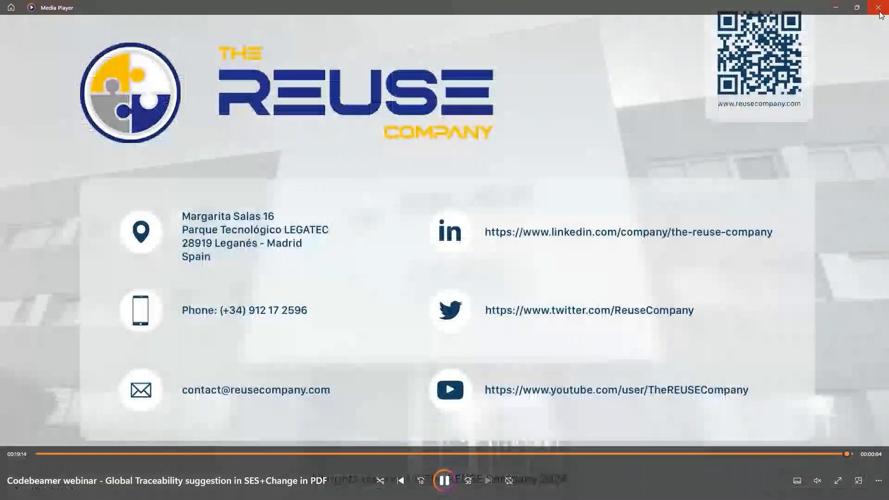
- Close the finished webinar video, go to slide 31 and open its requirements interoperability demo video
{"action": "left_click", "coordinate": [878, 10]}
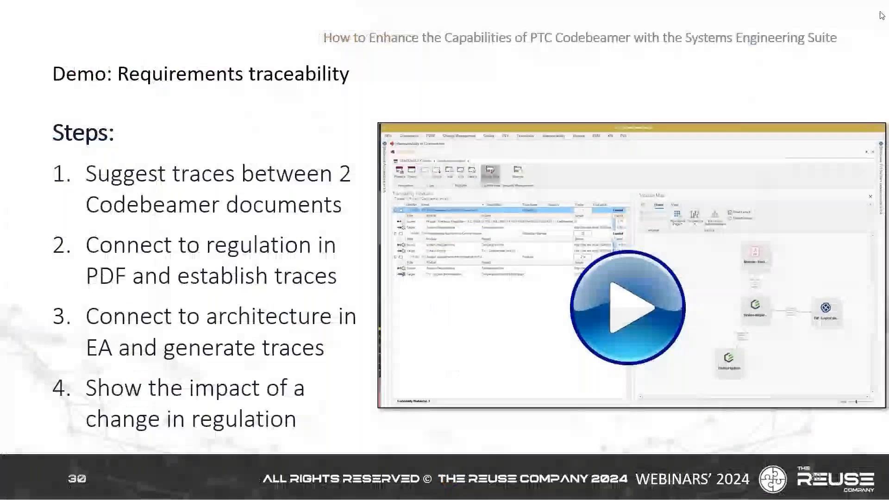
{"action": "left_click", "coordinate": [333, 445]}
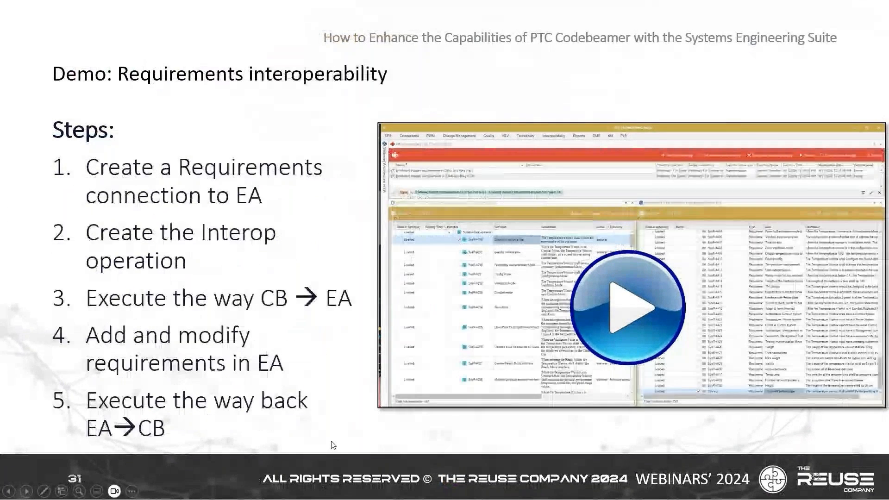
{"action": "left_click", "coordinate": [637, 316]}
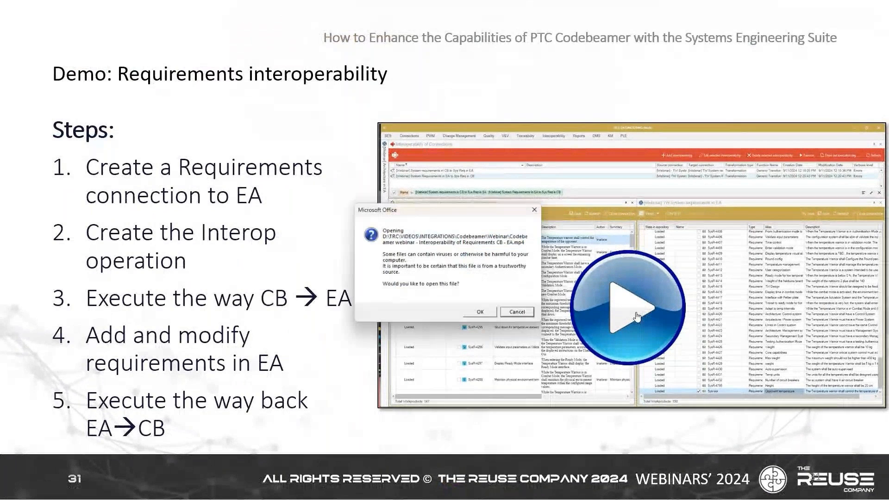
{"action": "left_click", "coordinate": [479, 312]}
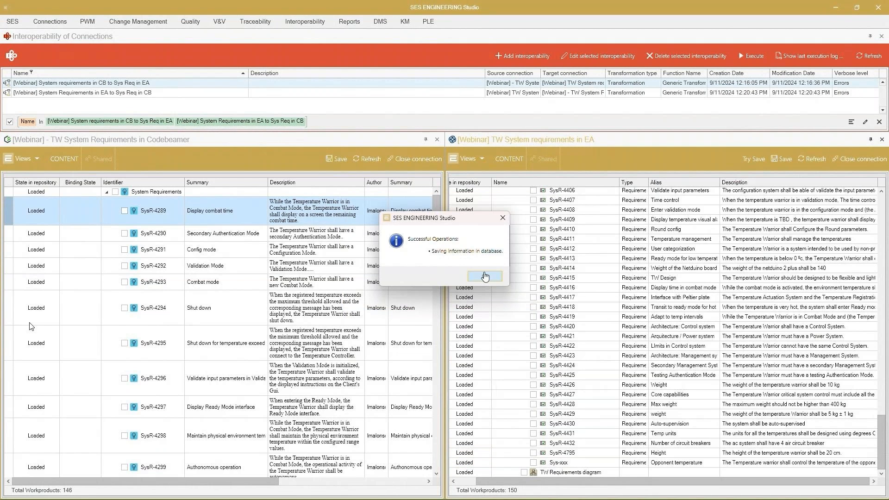
- Dismiss the save confirmation and select the 'System Requirements in EA to Sys Req in CB' interoperability
{"action": "left_click", "coordinate": [484, 276]}
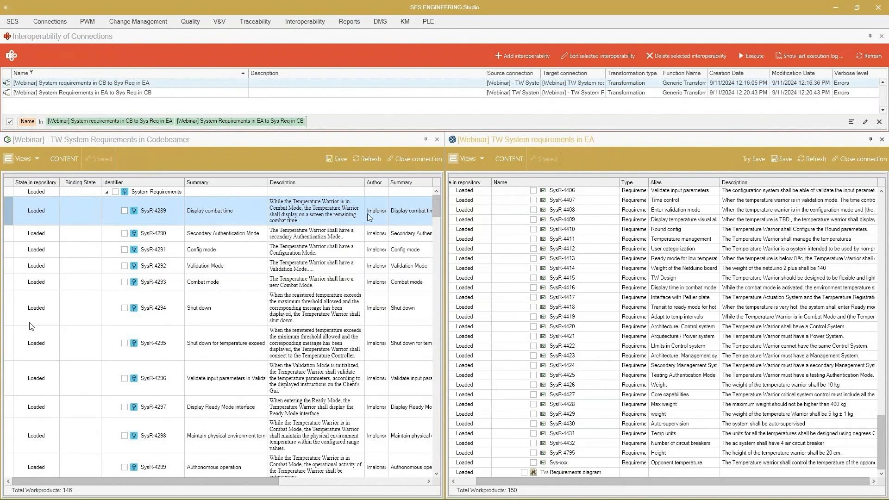
{"action": "left_click", "coordinate": [102, 93]}
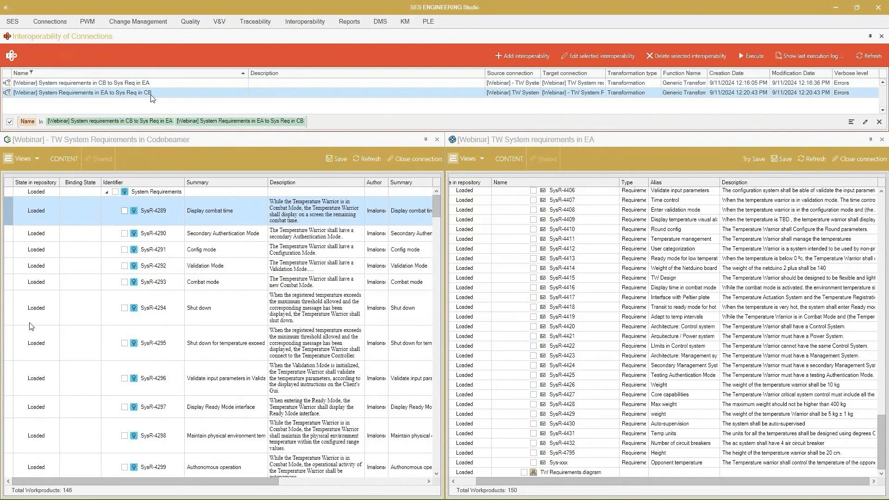
- Execute the EA-to-CB interoperability and inspect the new Opponent temperature requirement
{"action": "left_click", "coordinate": [755, 62]}
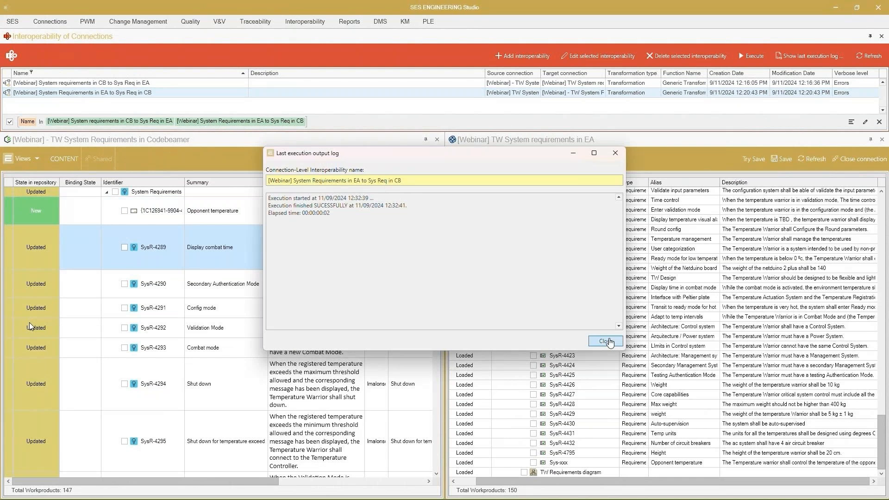
{"action": "left_click", "coordinate": [608, 339]}
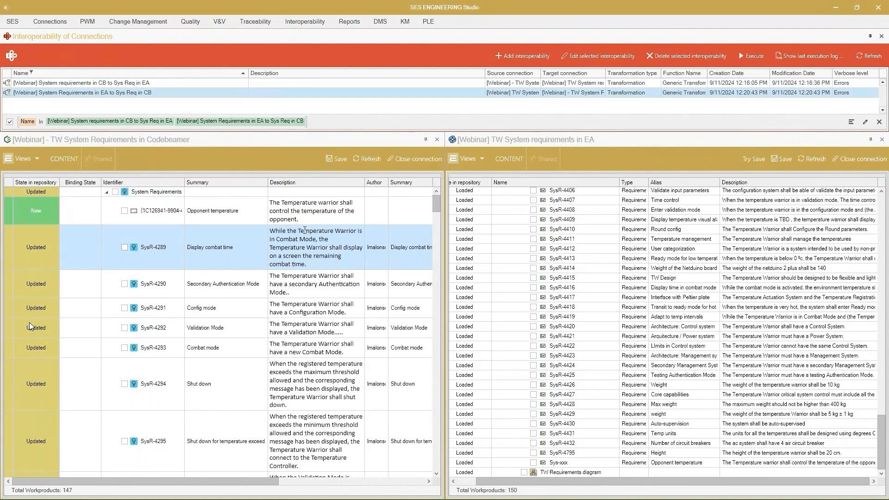
{"action": "left_click", "coordinate": [313, 209]}
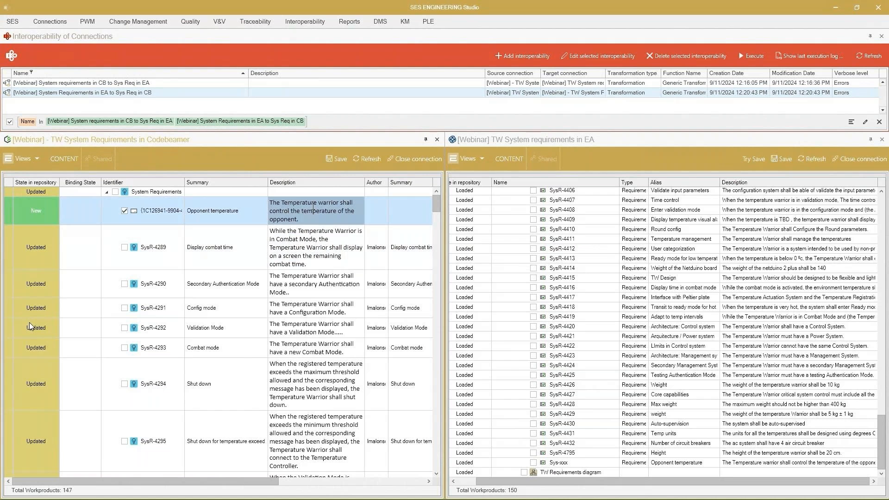
{"action": "left_click_drag", "start_coordinate": [430, 206], "coordinate": [436, 470]}
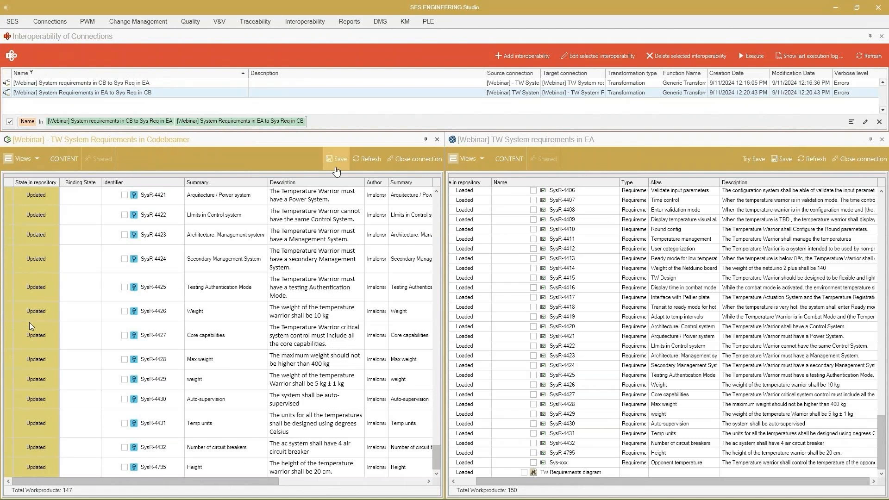
- Save the updated requirements and new Opponent temperature to Codebeamer, then show the Q&A slide
{"action": "left_click", "coordinate": [335, 163]}
{"action": "left_click", "coordinate": [481, 274]}
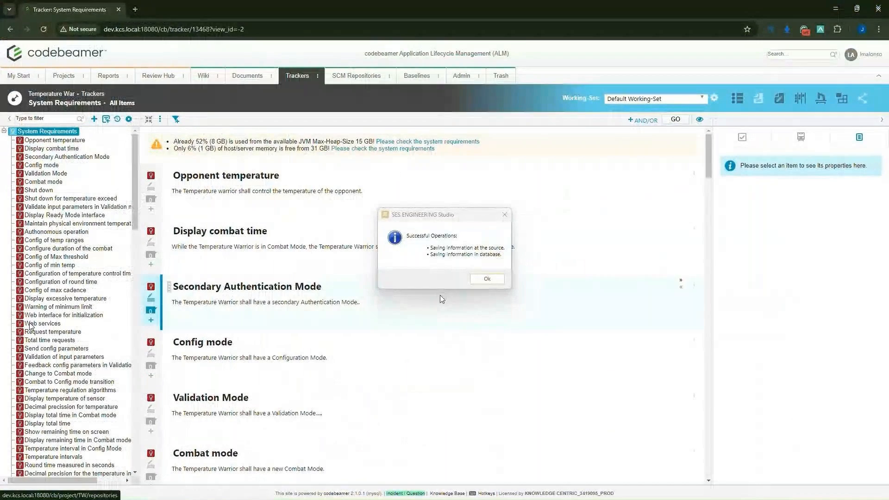
{"action": "left_click", "coordinate": [487, 278]}
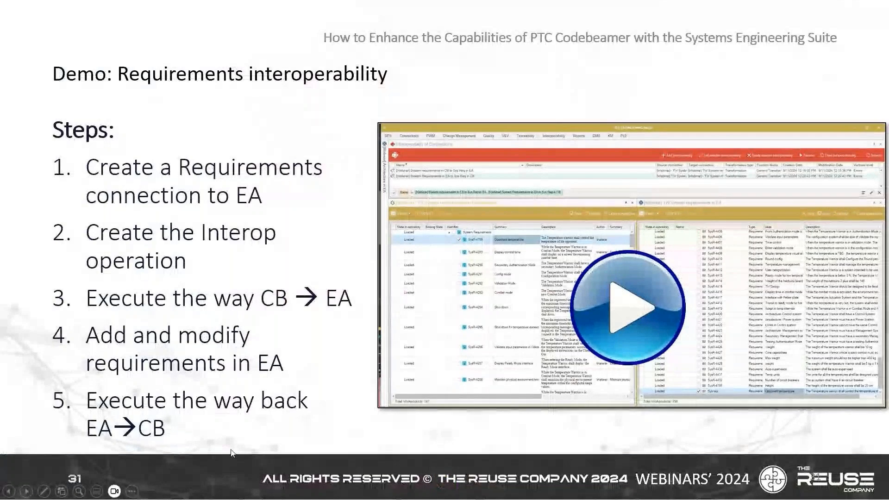
{"action": "left_click", "coordinate": [231, 443]}
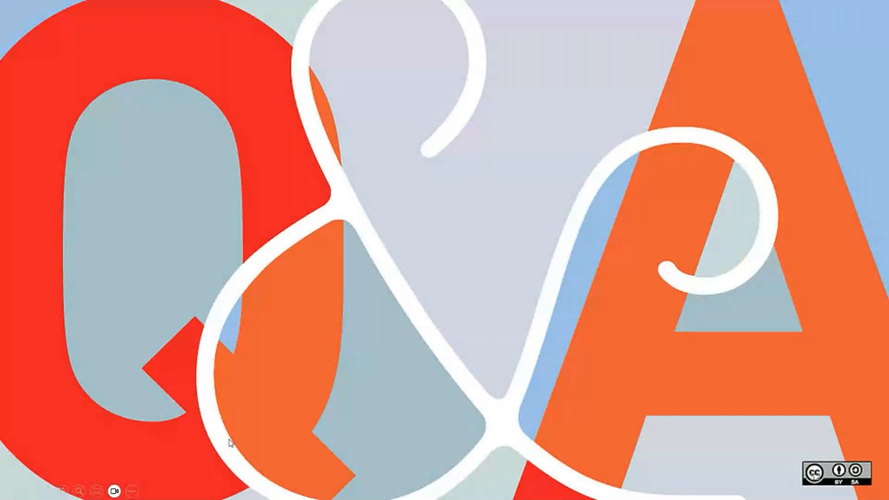